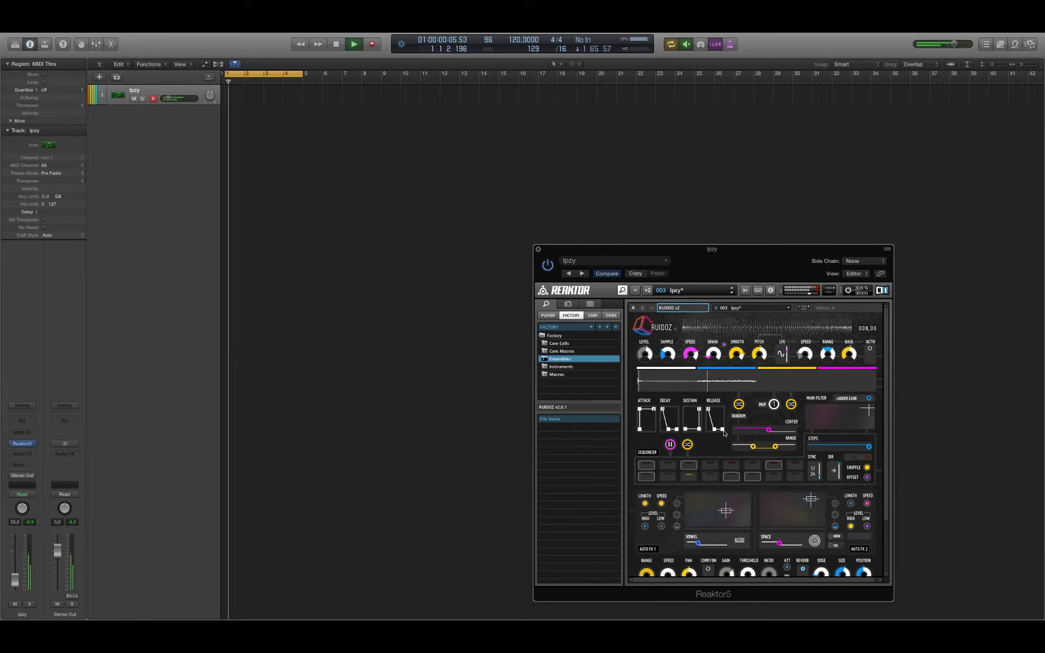
Step: Audition the BEST OF RUIDOZ presets one after another, advancing from Ipzy to Kr-Hit
{"action": "left_click", "coordinate": [732, 294]}
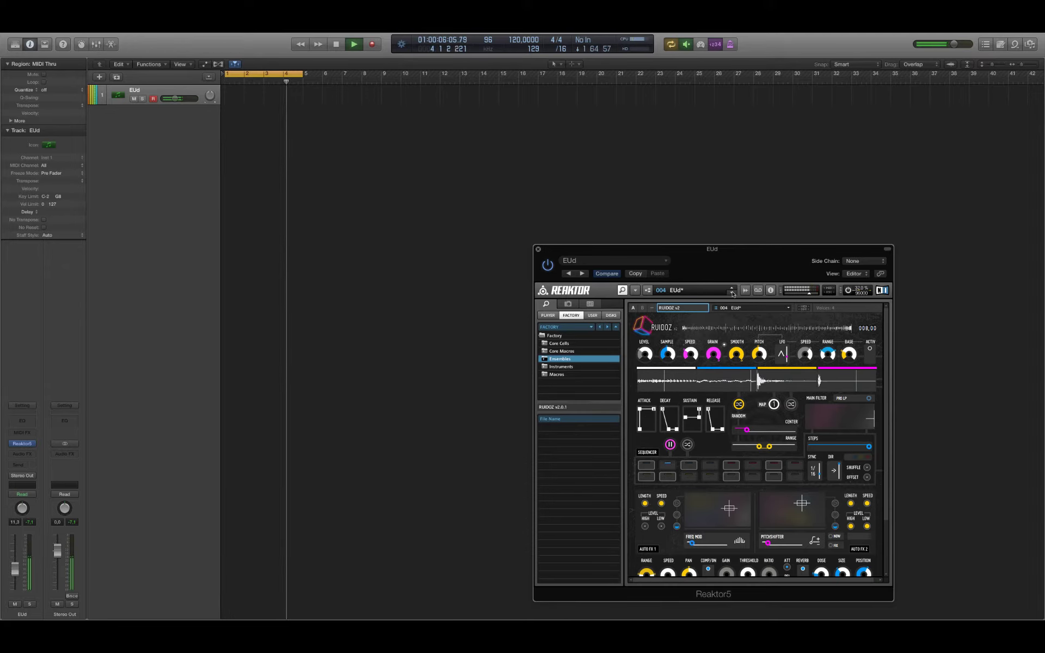
{"action": "left_click", "coordinate": [731, 296]}
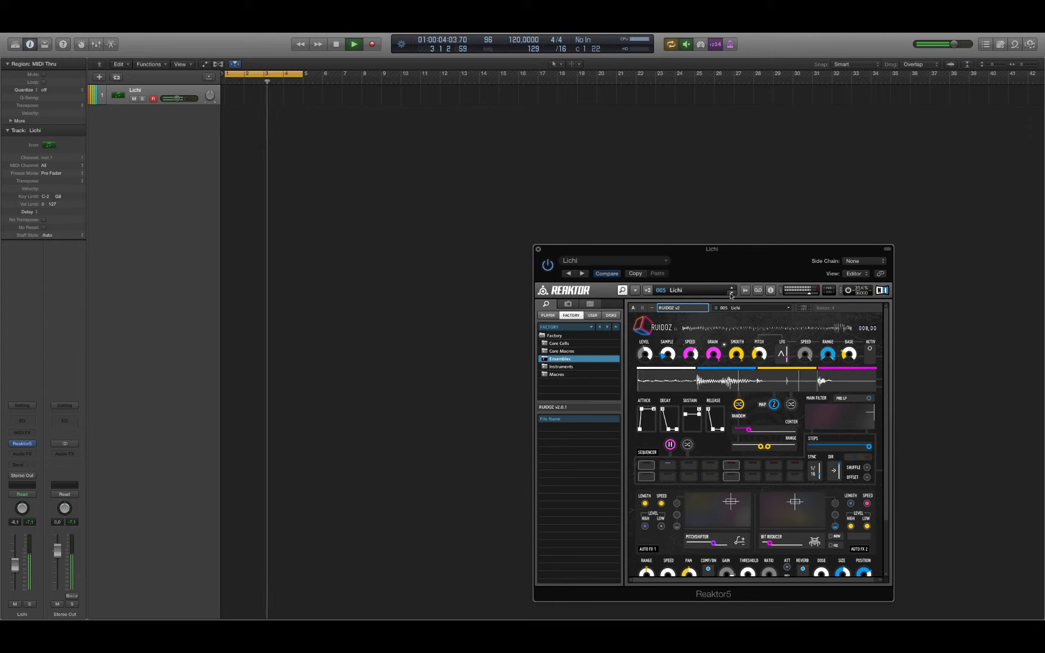
{"action": "left_click", "coordinate": [731, 295]}
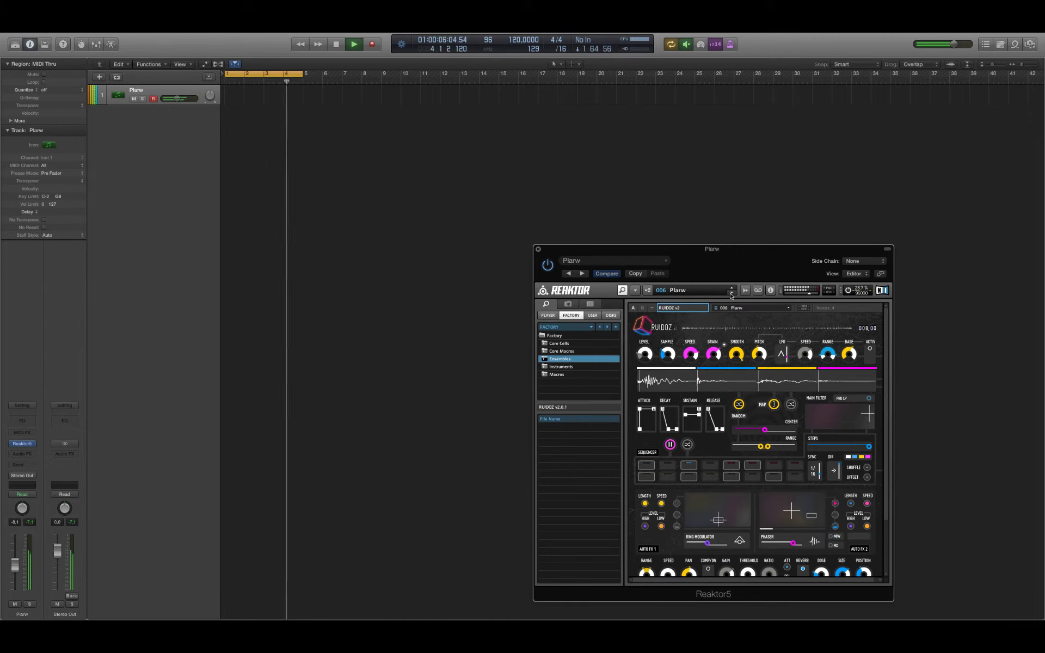
{"action": "left_click", "coordinate": [731, 296]}
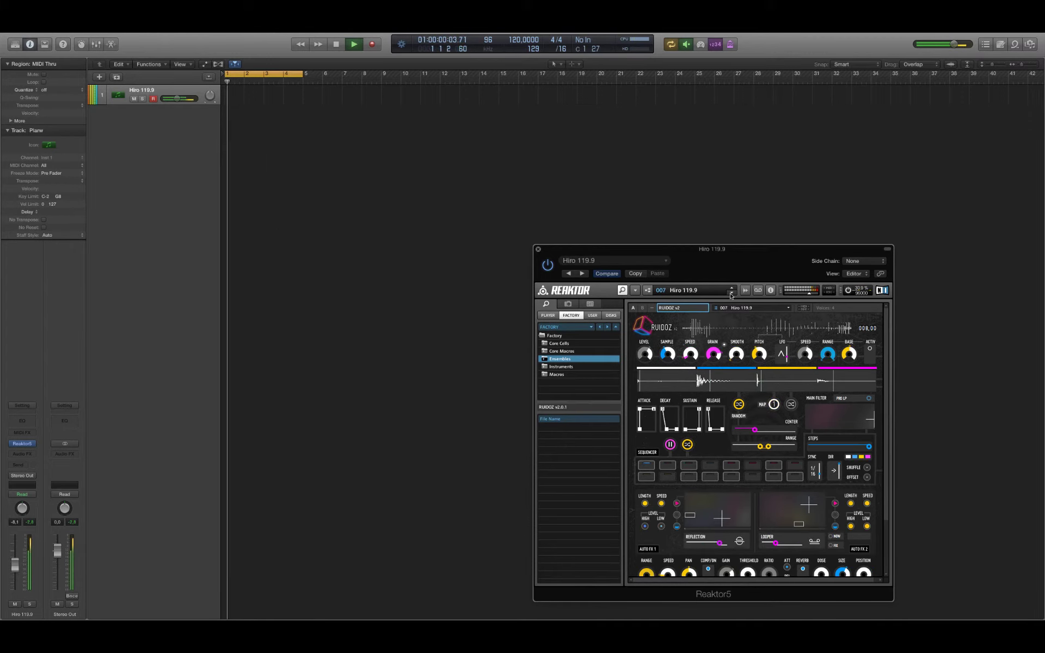
{"action": "left_click", "coordinate": [731, 296]}
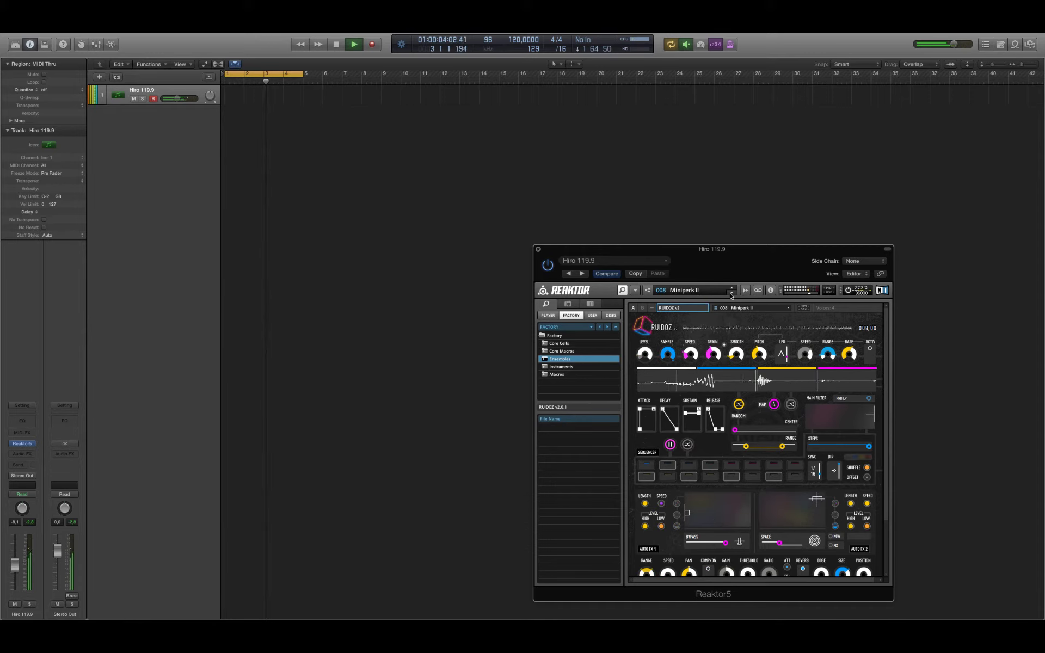
{"action": "left_click", "coordinate": [731, 296]}
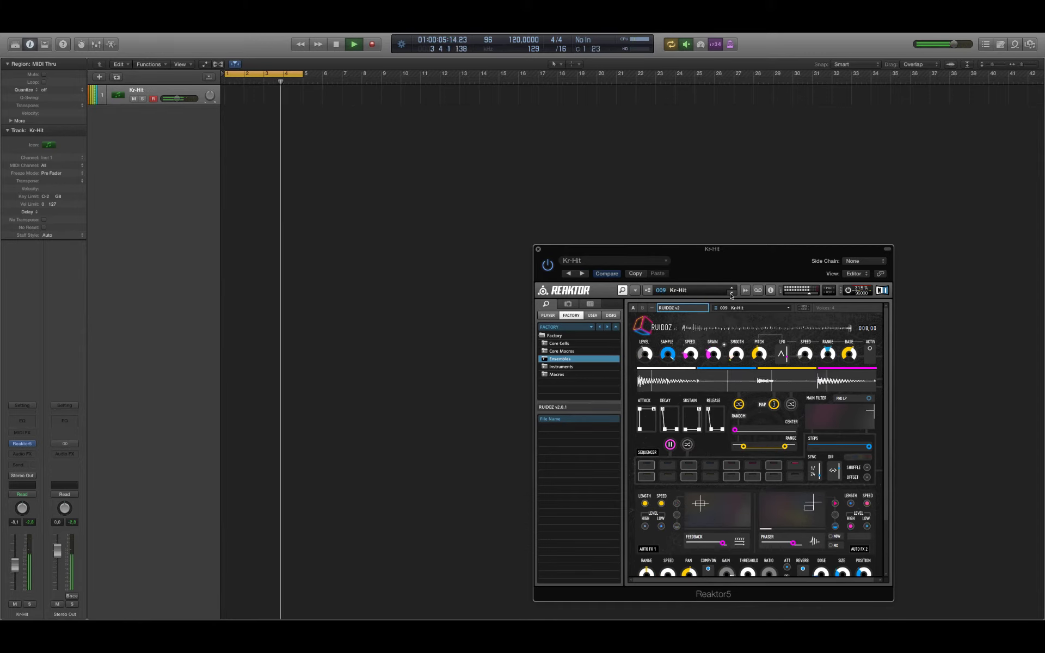
Step: Load the Nanopoint preset from the Grainy Sequences bank
{"action": "left_click", "coordinate": [688, 290]}
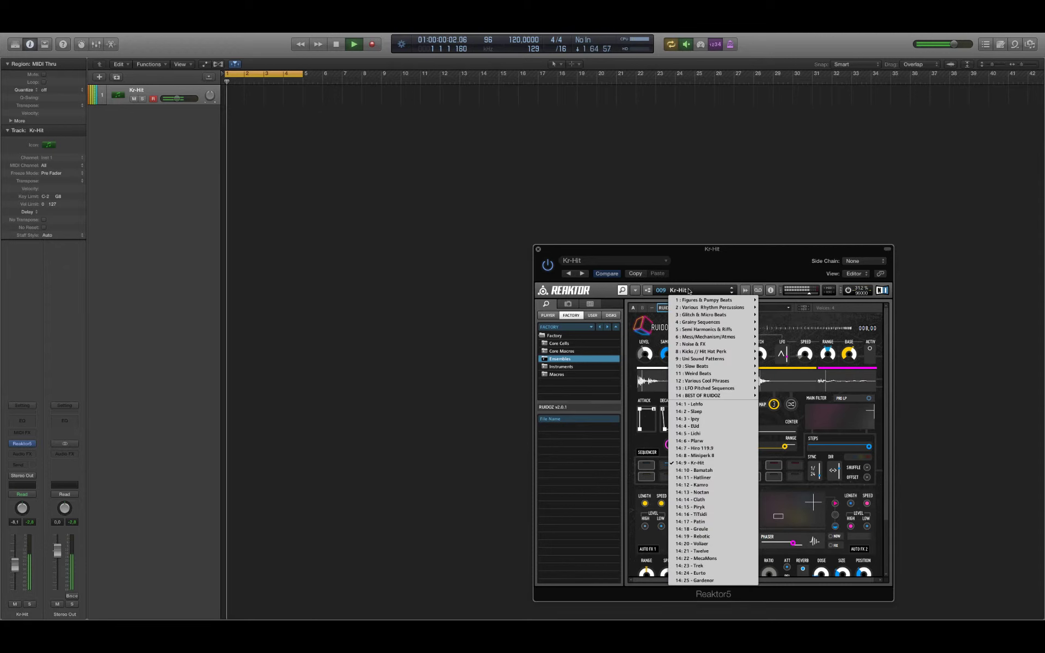
{"action": "mouse_move", "coordinate": [700, 324]}
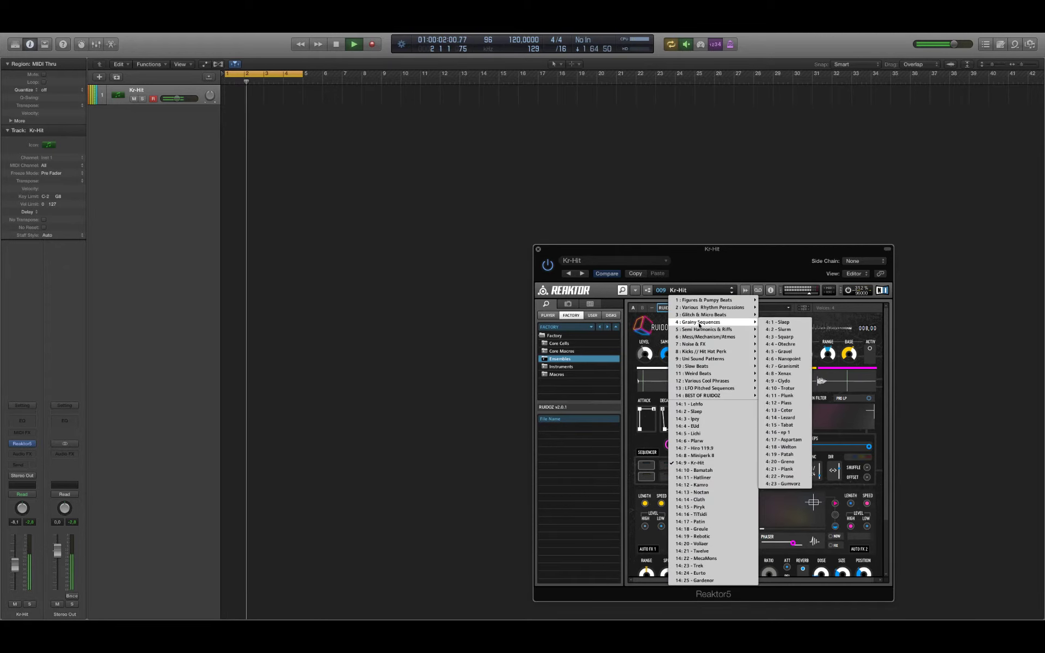
{"action": "left_click", "coordinate": [790, 359]}
Step: Load Carpi from the Weird Beats bank and advance through its presets to Crader
{"action": "left_click", "coordinate": [691, 293]}
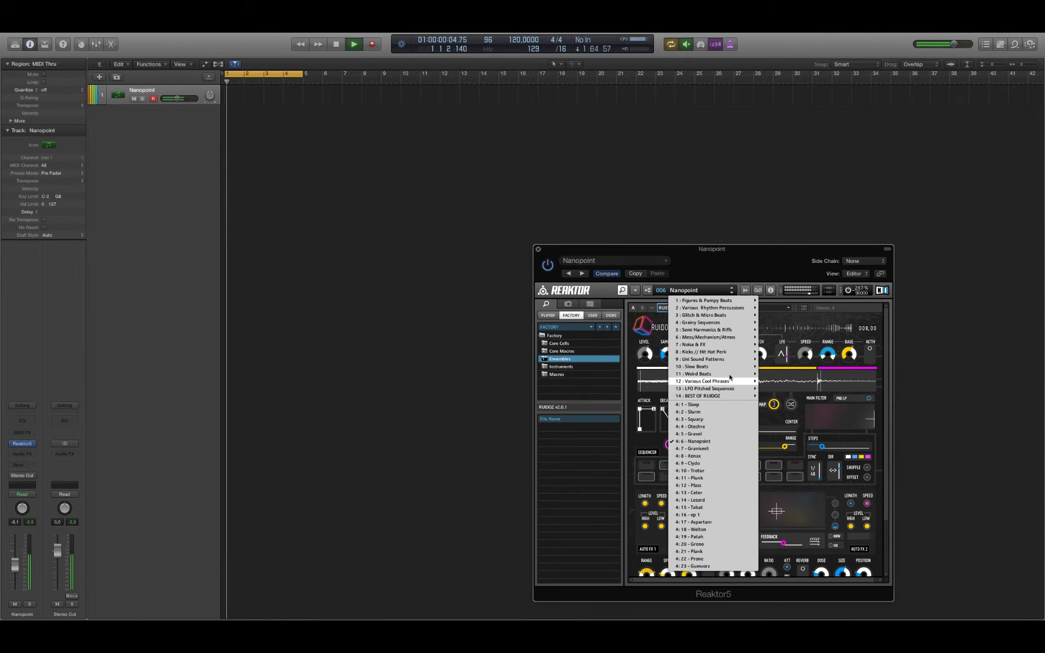
{"action": "mouse_move", "coordinate": [727, 373]}
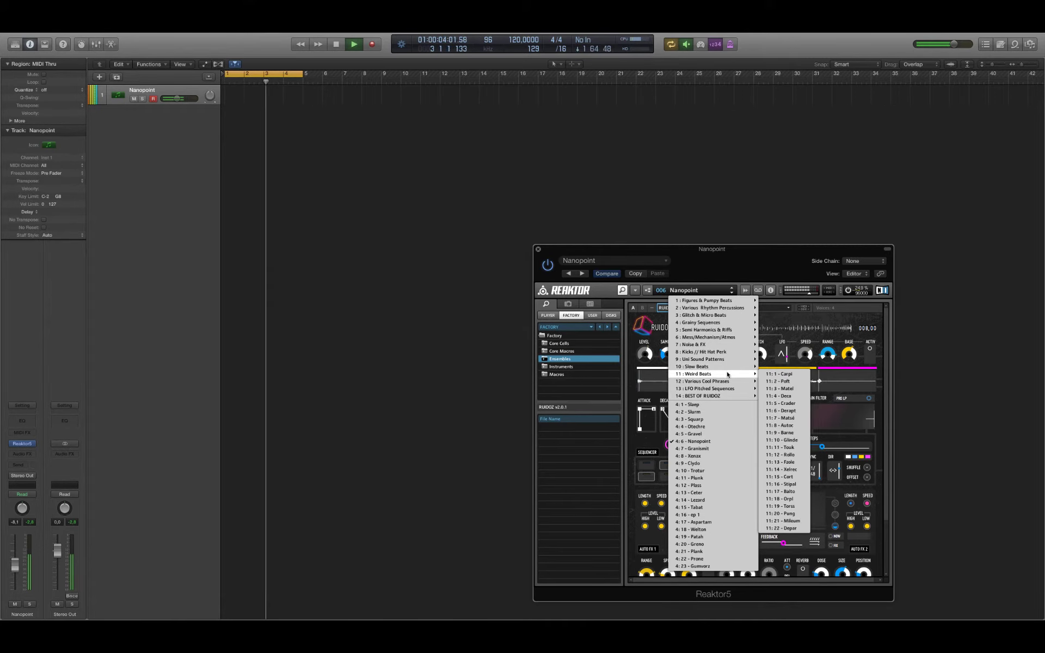
{"action": "left_click", "coordinate": [773, 375]}
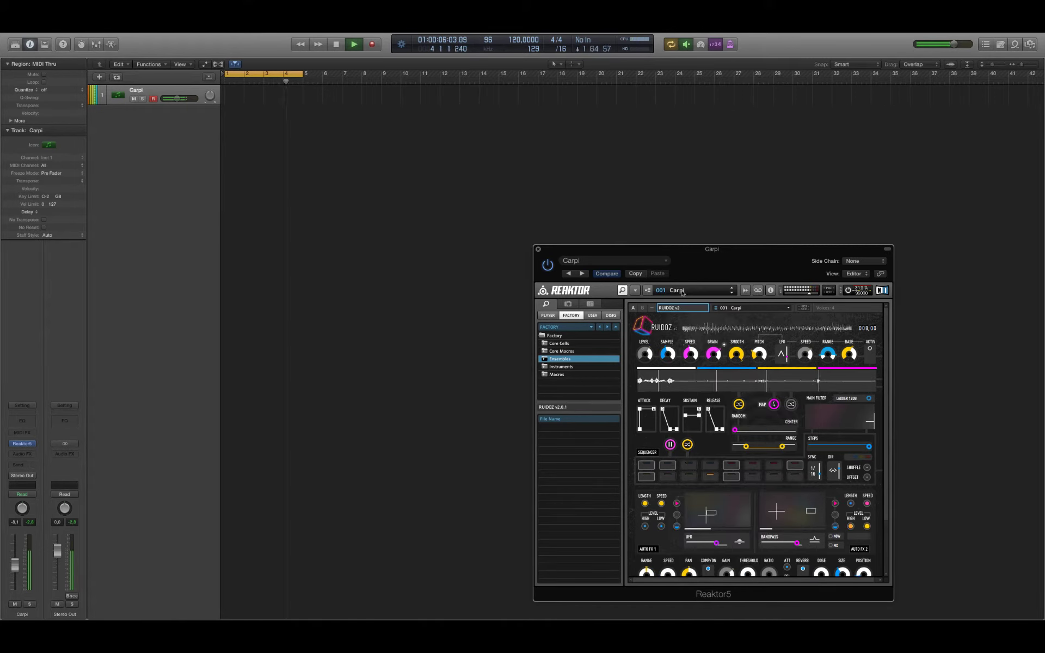
{"action": "left_click", "coordinate": [732, 294]}
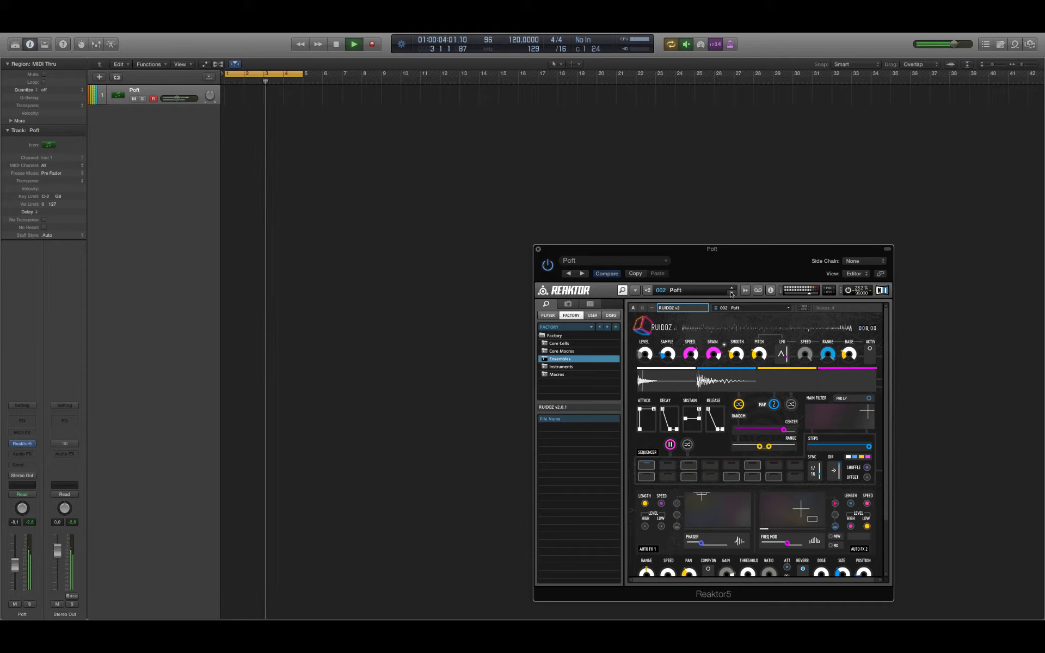
{"action": "left_click", "coordinate": [732, 294]}
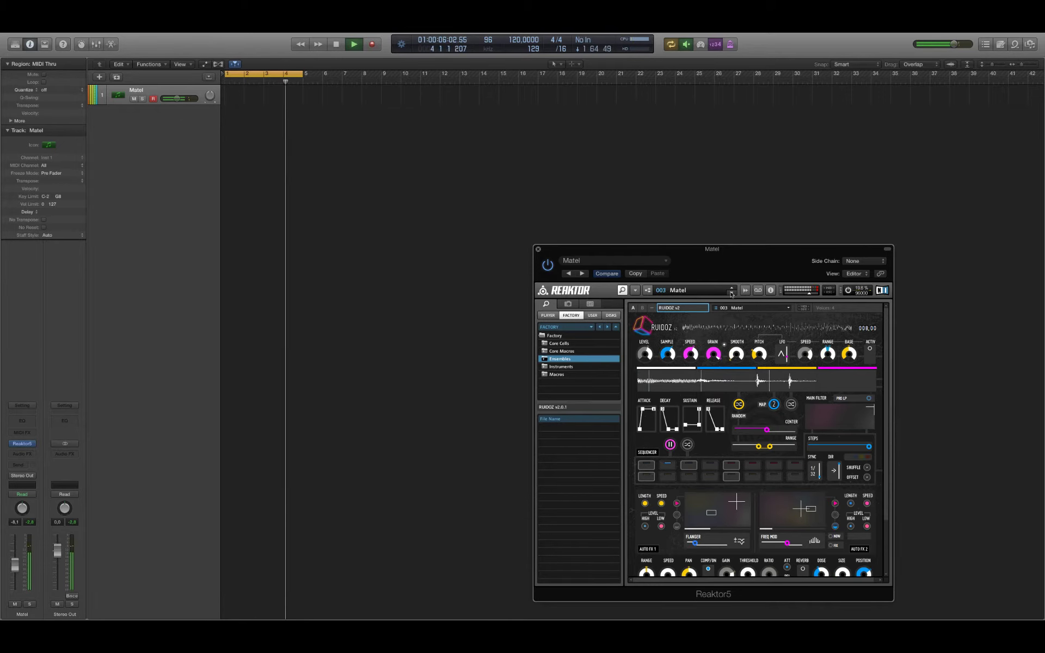
{"action": "left_click", "coordinate": [732, 294]}
{"action": "left_click", "coordinate": [732, 294]}
Step: Load the Groll preset from the Slow Beats bank
{"action": "left_click", "coordinate": [698, 293]}
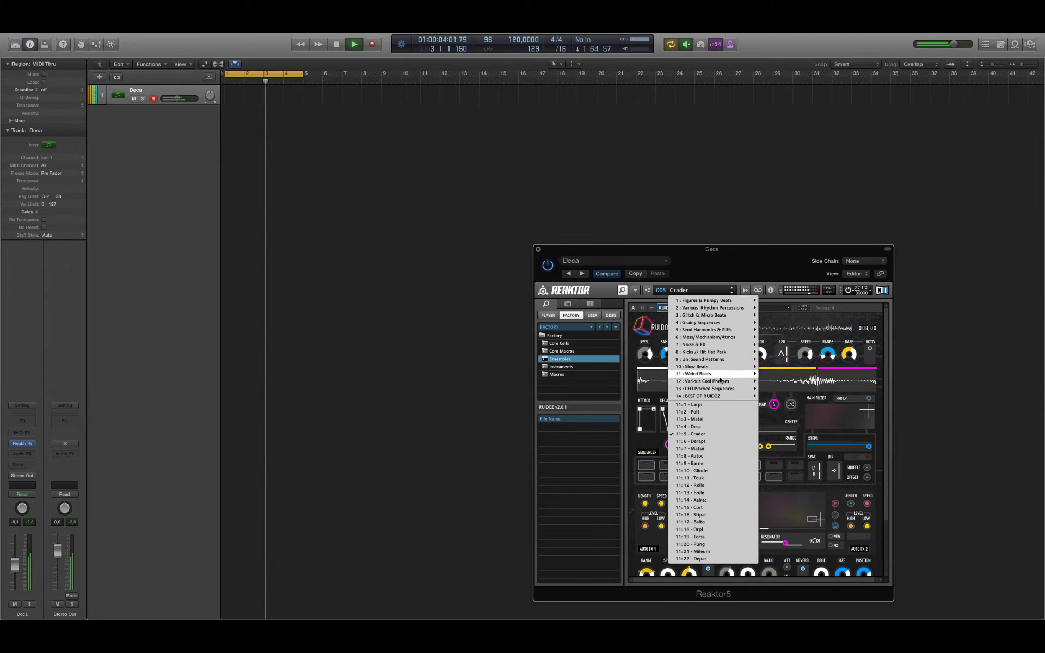
{"action": "mouse_move", "coordinate": [718, 400]}
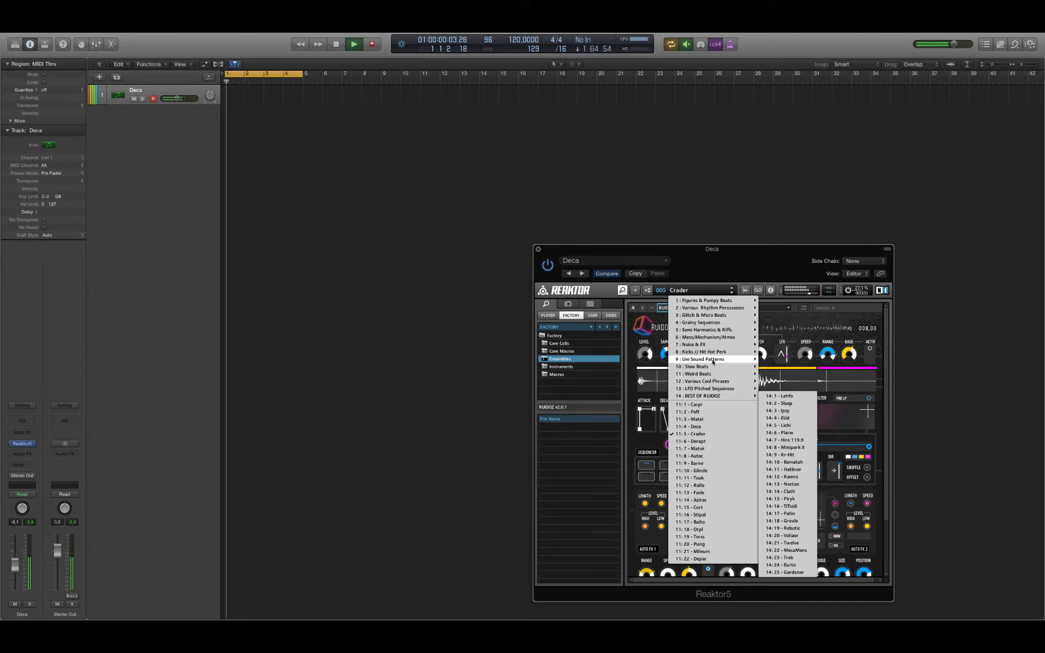
{"action": "mouse_move", "coordinate": [711, 369]}
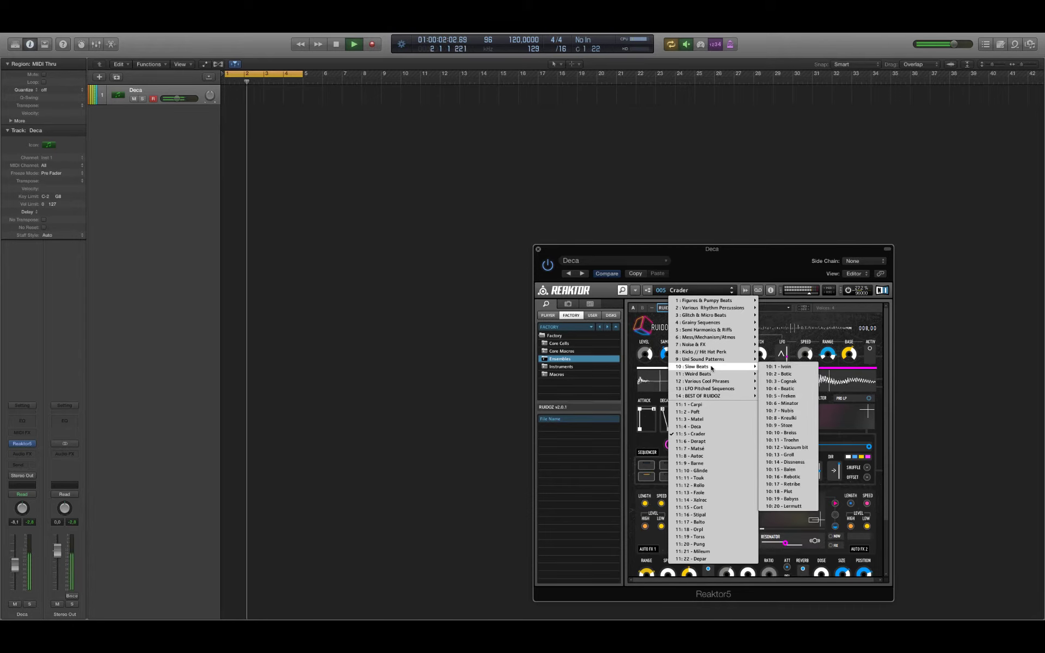
{"action": "left_click", "coordinate": [795, 456]}
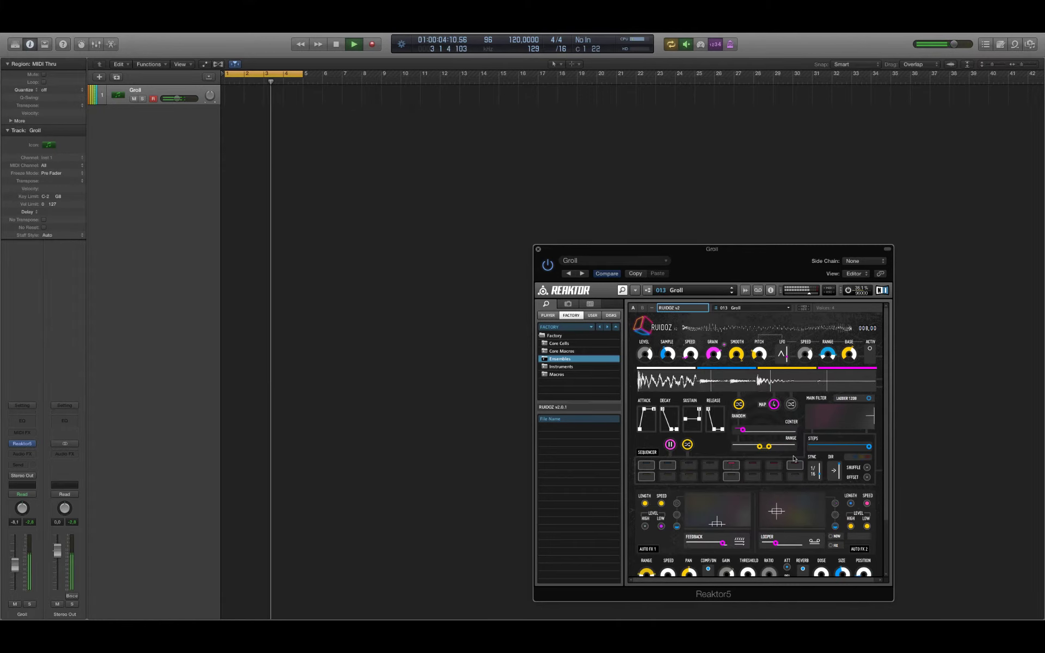
Step: Load a preset from the middle of the Weird Beats bank and go back one by one to Autoc
{"action": "left_click", "coordinate": [683, 293]}
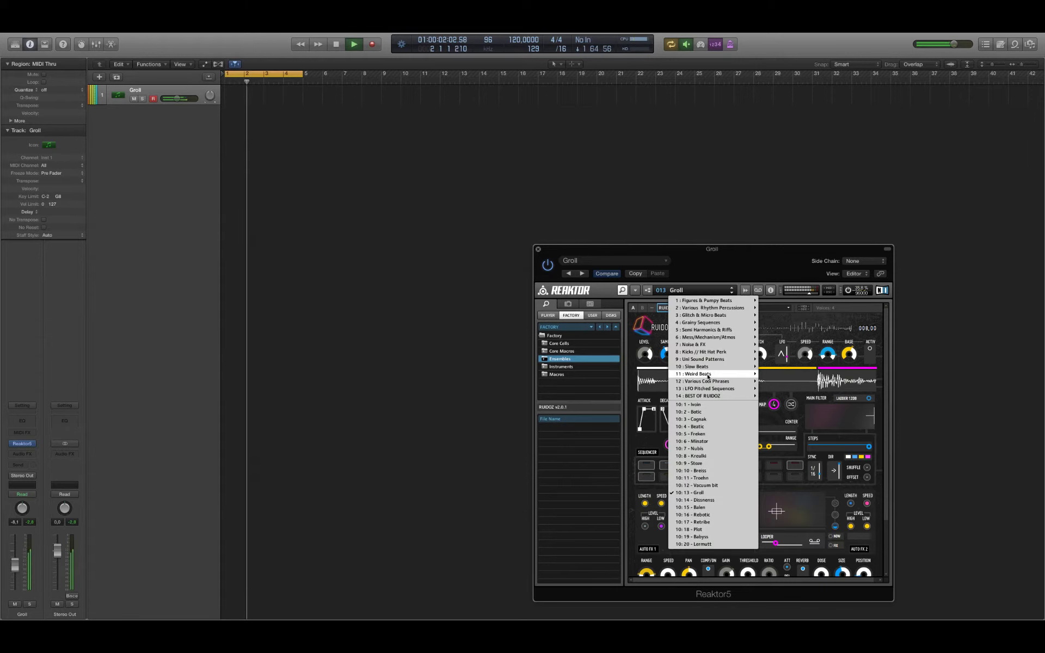
{"action": "mouse_move", "coordinate": [708, 377]}
{"action": "left_click", "coordinate": [795, 484]}
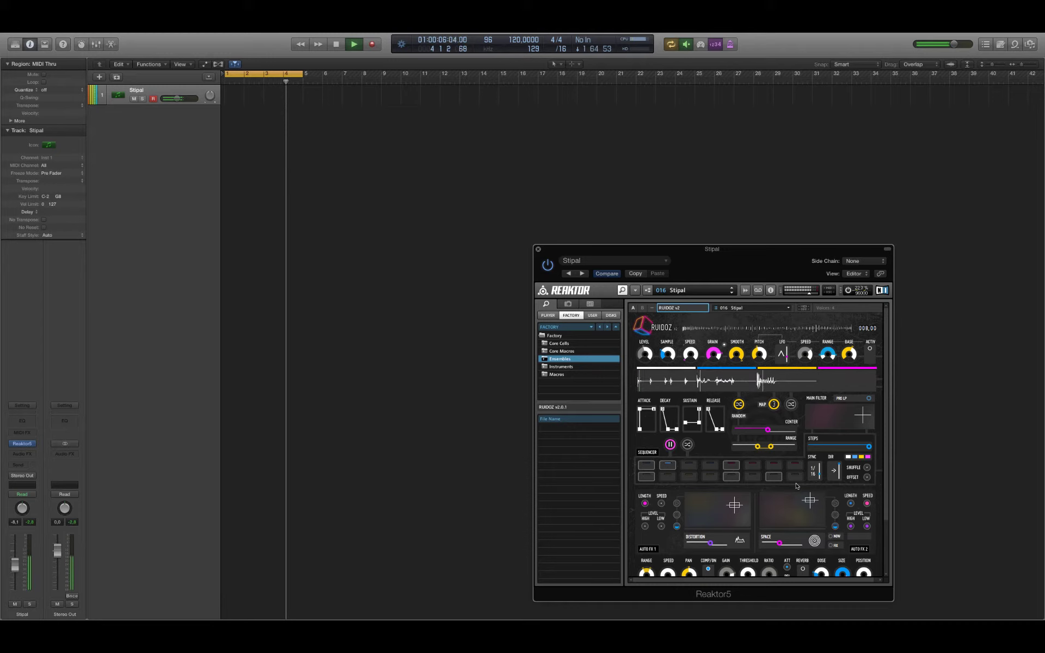
{"action": "left_click", "coordinate": [733, 288]}
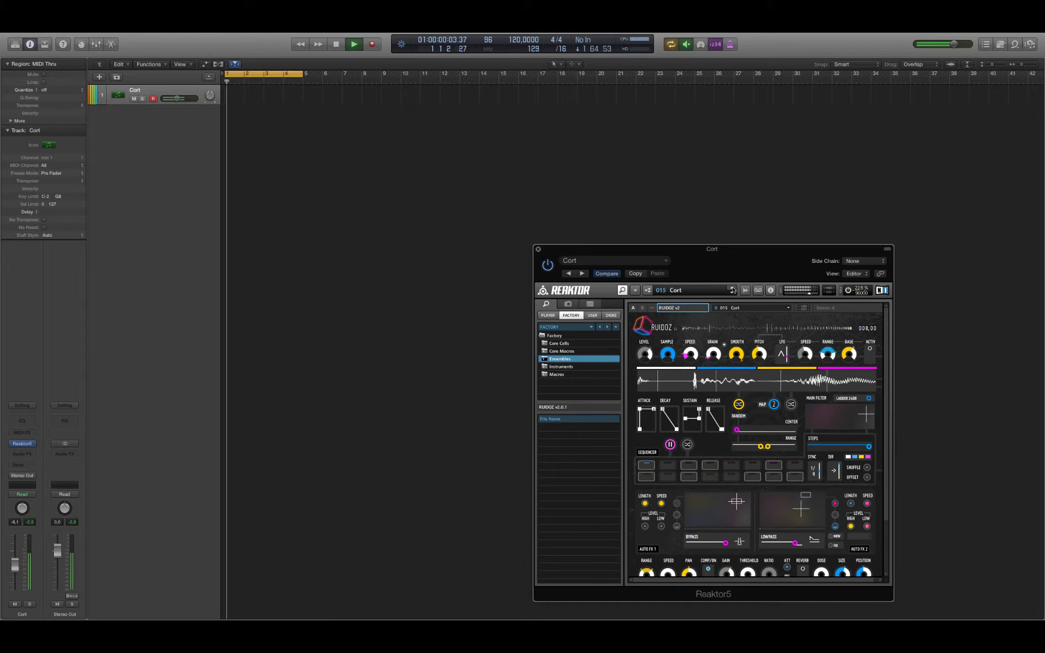
{"action": "left_click", "coordinate": [733, 289]}
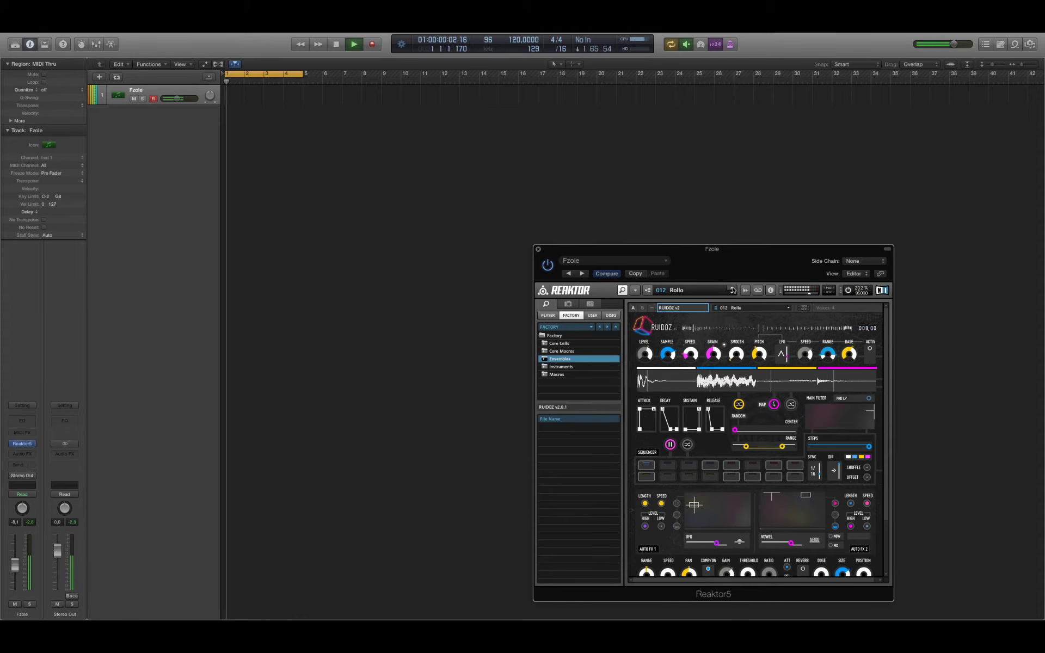
{"action": "left_click", "coordinate": [733, 289]}
{"action": "left_click", "coordinate": [733, 290]}
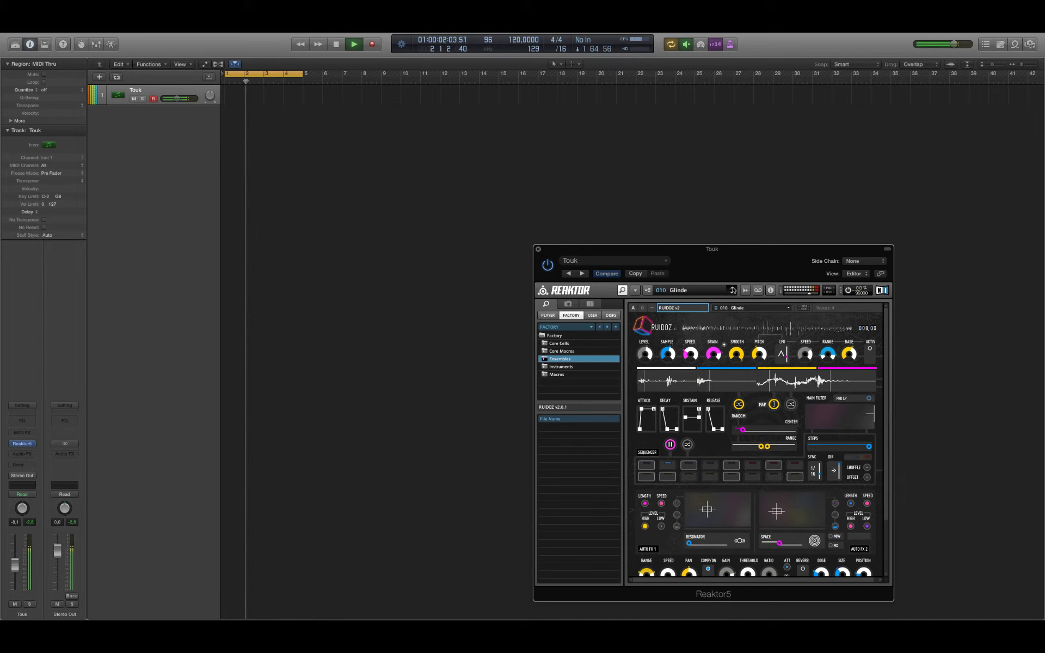
{"action": "left_click", "coordinate": [733, 290]}
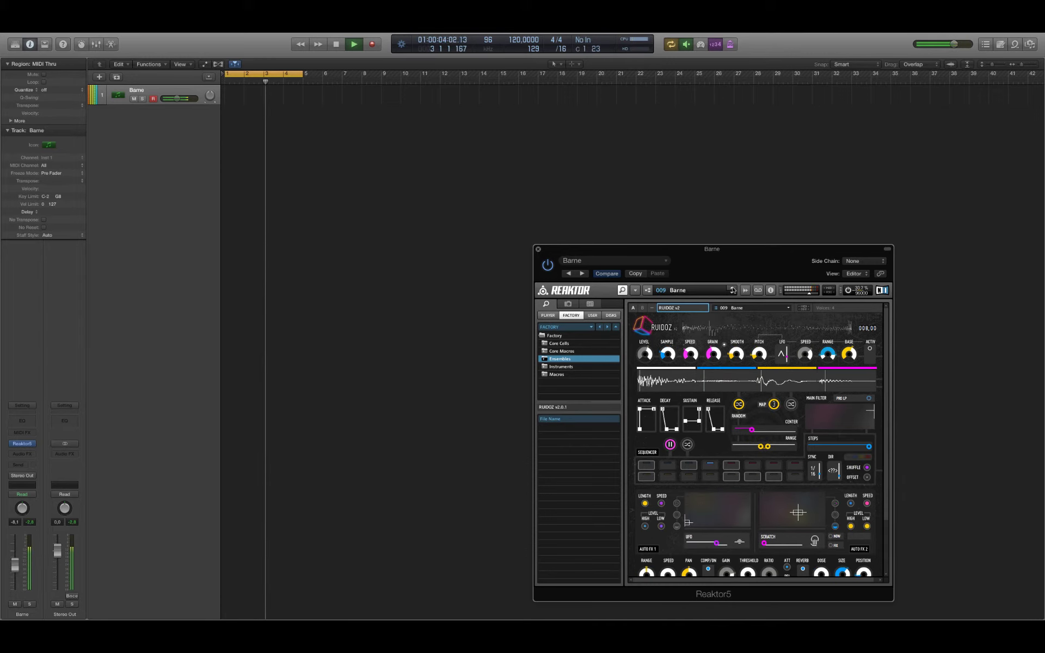
{"action": "left_click", "coordinate": [733, 289]}
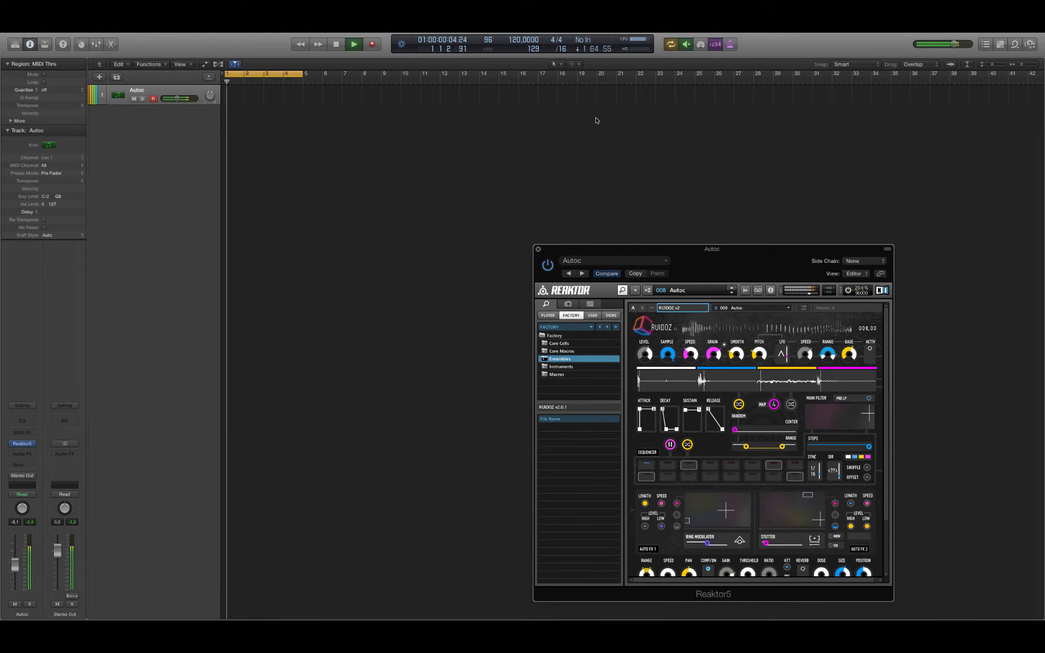
Step: Set the project tempo to 79 and advance two Weird Beats presets to Glinde
{"action": "left_click", "coordinate": [524, 39]}
{"action": "type", "text": "79"}
{"action": "key", "text": "Return"}
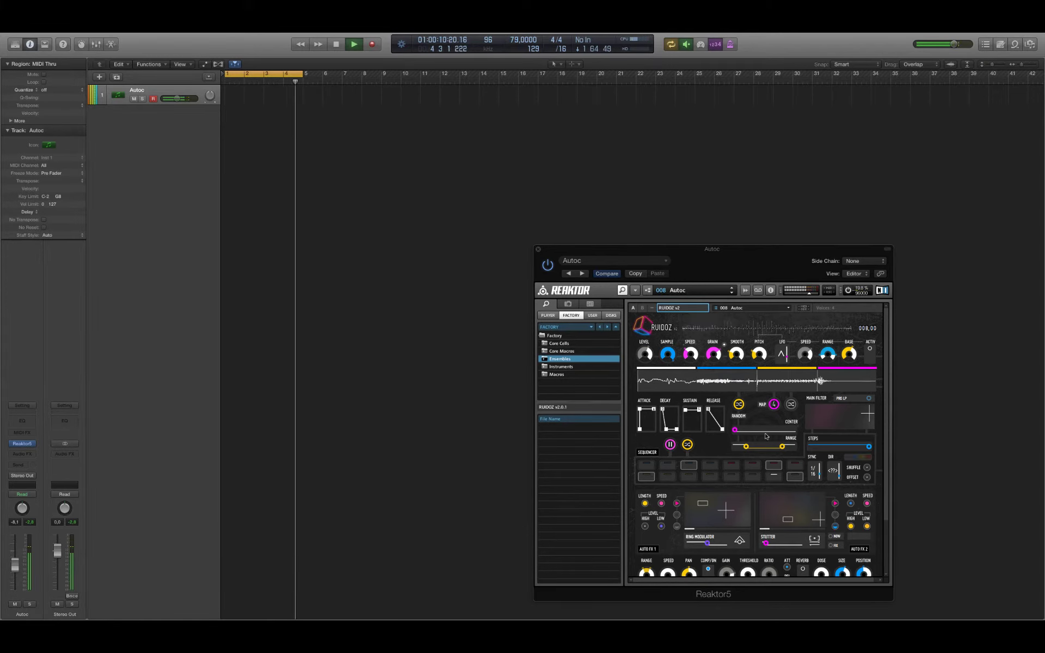
{"action": "left_click", "coordinate": [732, 293]}
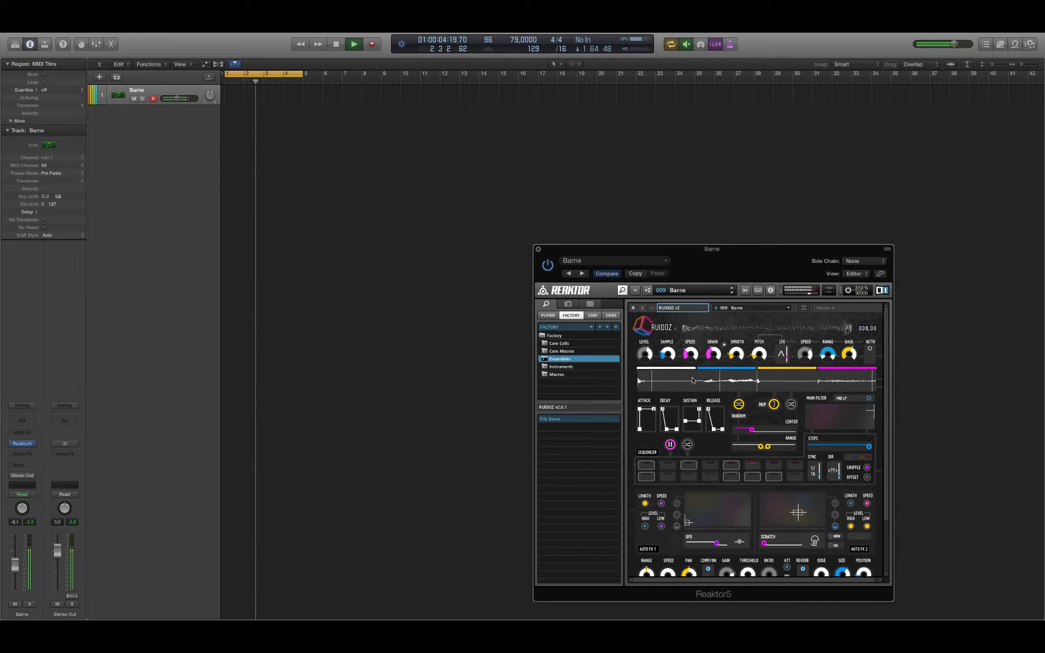
{"action": "left_click", "coordinate": [733, 293]}
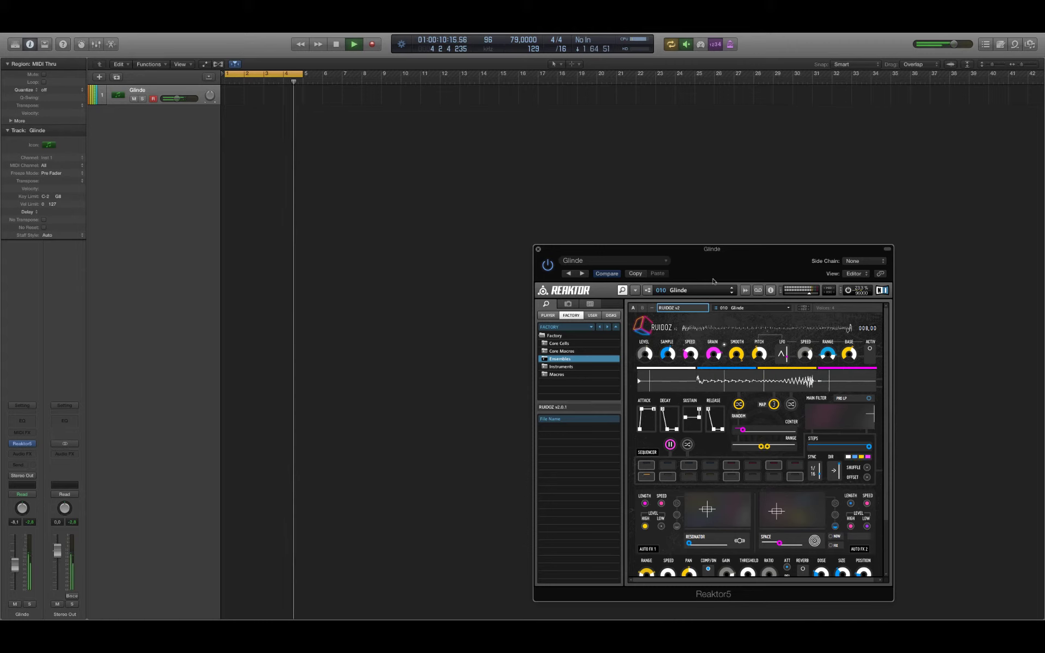
Step: Load Hanglobal from the Semi Harmonics & Riffs bank and go back one preset to Titar
{"action": "left_click", "coordinate": [690, 290]}
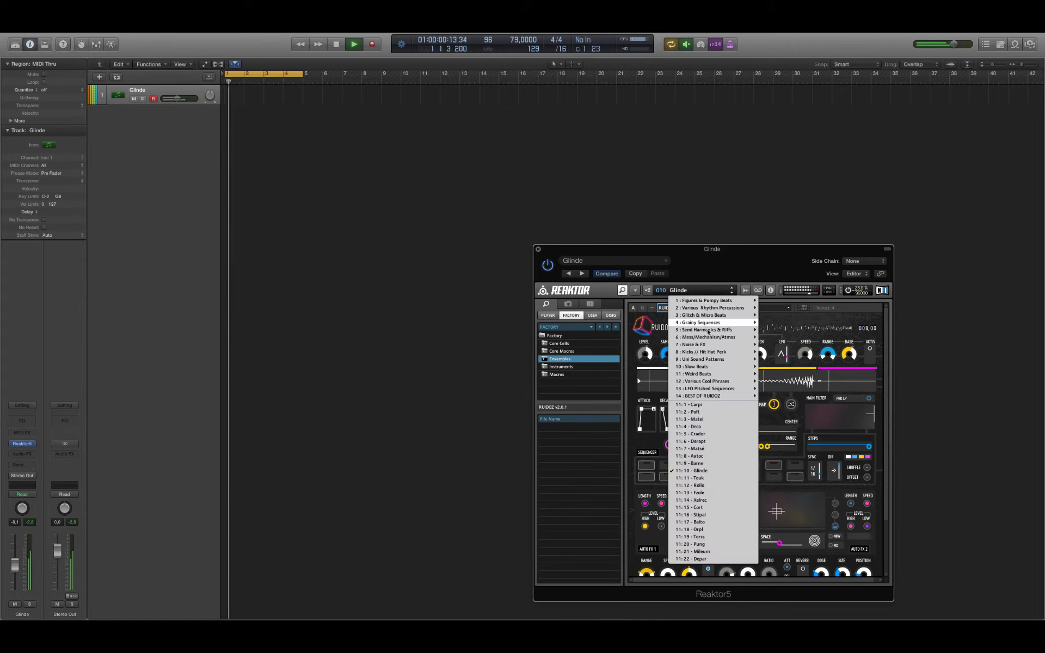
{"action": "mouse_move", "coordinate": [758, 332]}
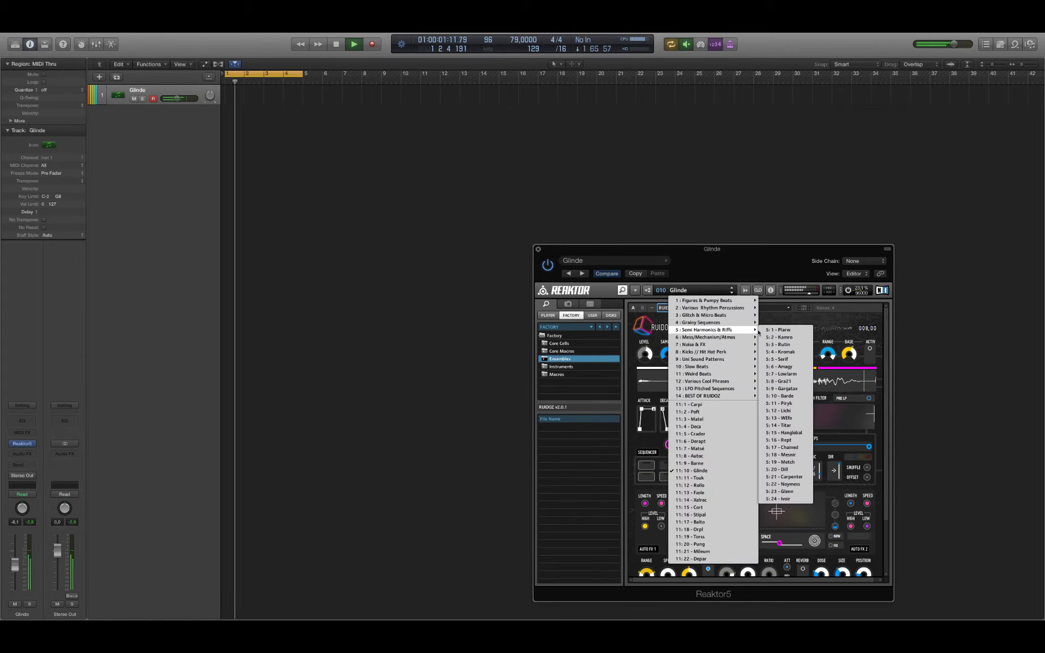
{"action": "left_click", "coordinate": [804, 433]}
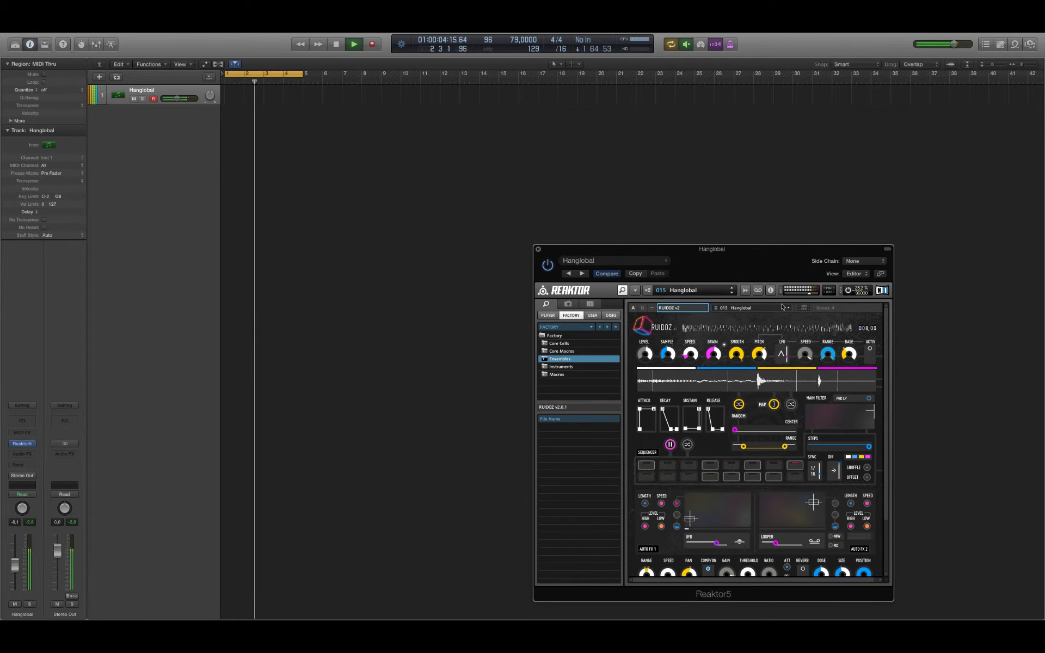
{"action": "left_click", "coordinate": [733, 289]}
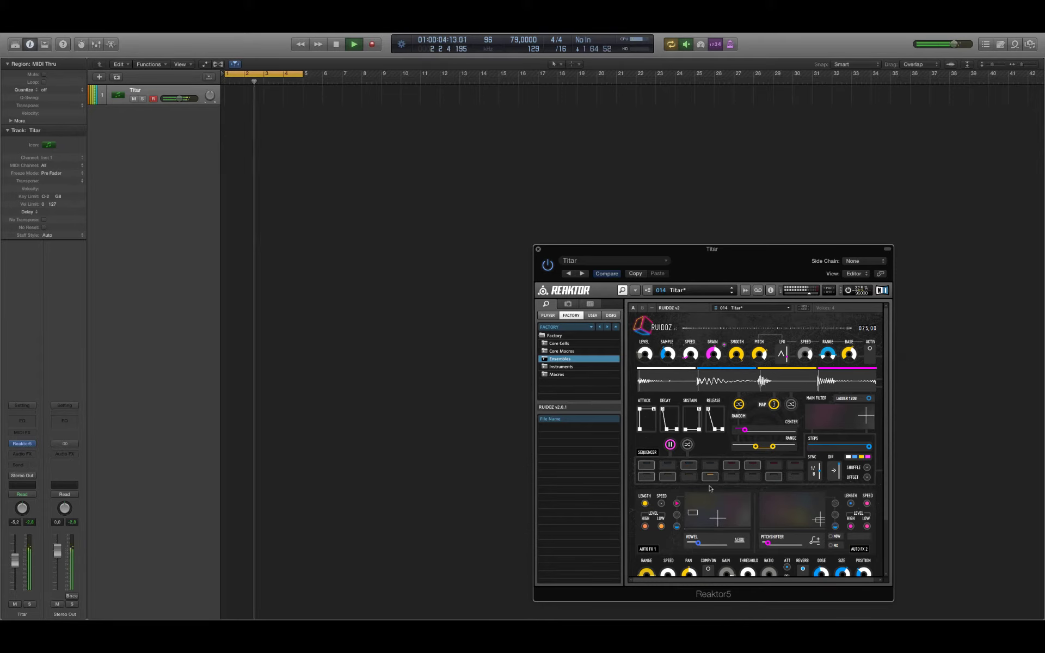
Step: Turn on the sequencer's randomization and adjust the sustain level of the envelope
{"action": "left_click", "coordinate": [688, 444]}
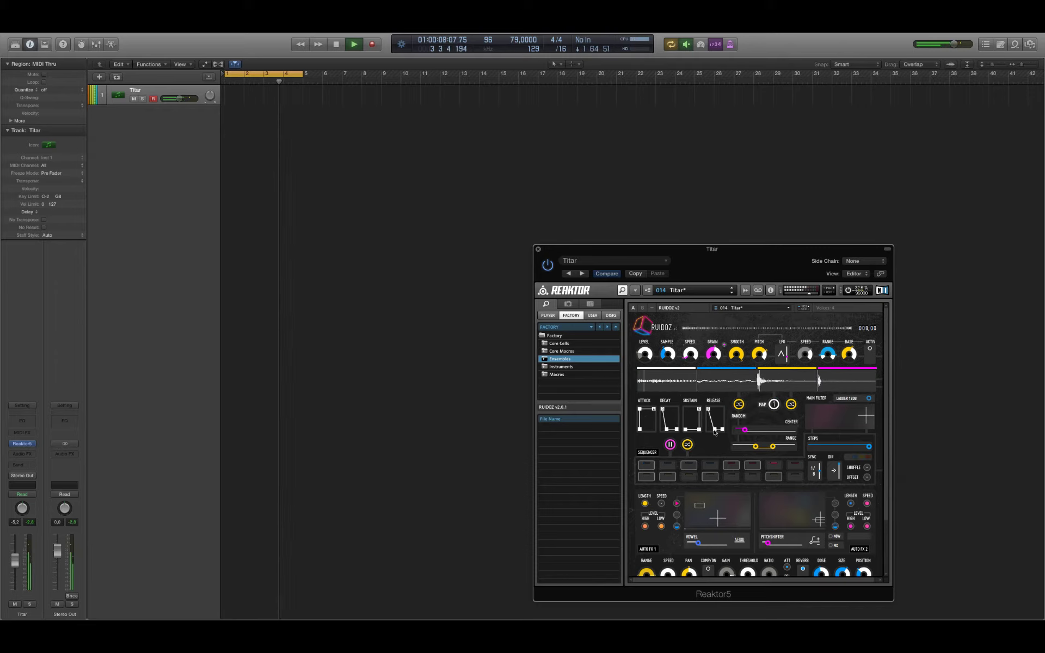
{"action": "left_click_drag", "start_coordinate": [695, 422], "coordinate": [695, 418]}
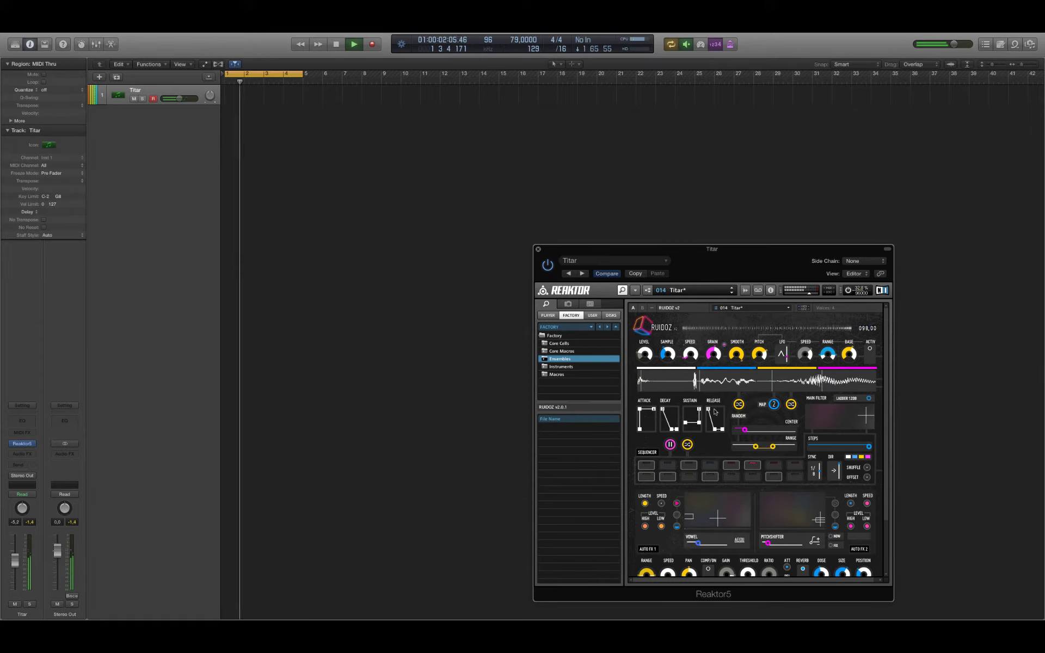
{"action": "left_click_drag", "start_coordinate": [698, 422], "coordinate": [700, 426]}
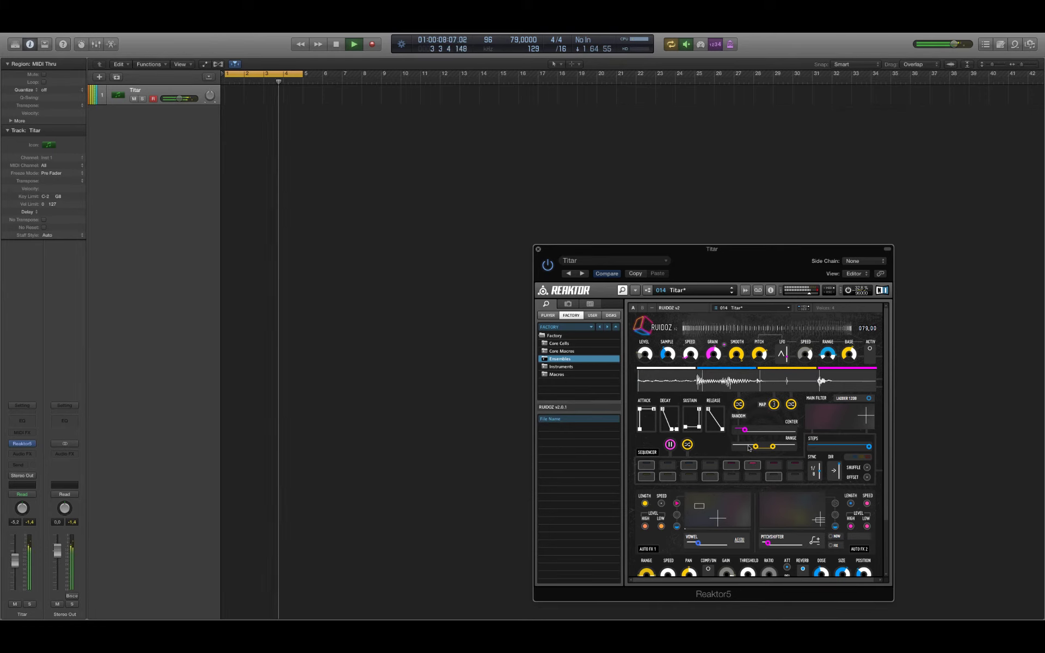
Step: Widen the Range slider in the Random section
{"action": "left_click_drag", "start_coordinate": [751, 447], "coordinate": [744, 444]}
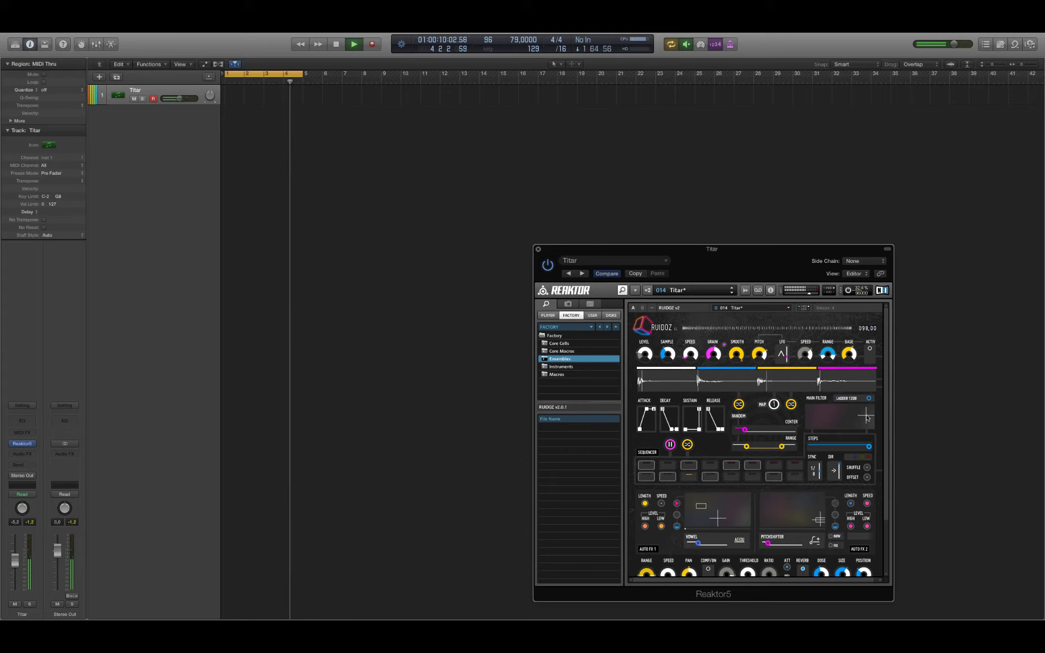
Step: Reposition the Main Filter's control point and raise the Center slider in the Random section
{"action": "left_click_drag", "start_coordinate": [863, 416], "coordinate": [851, 413]}
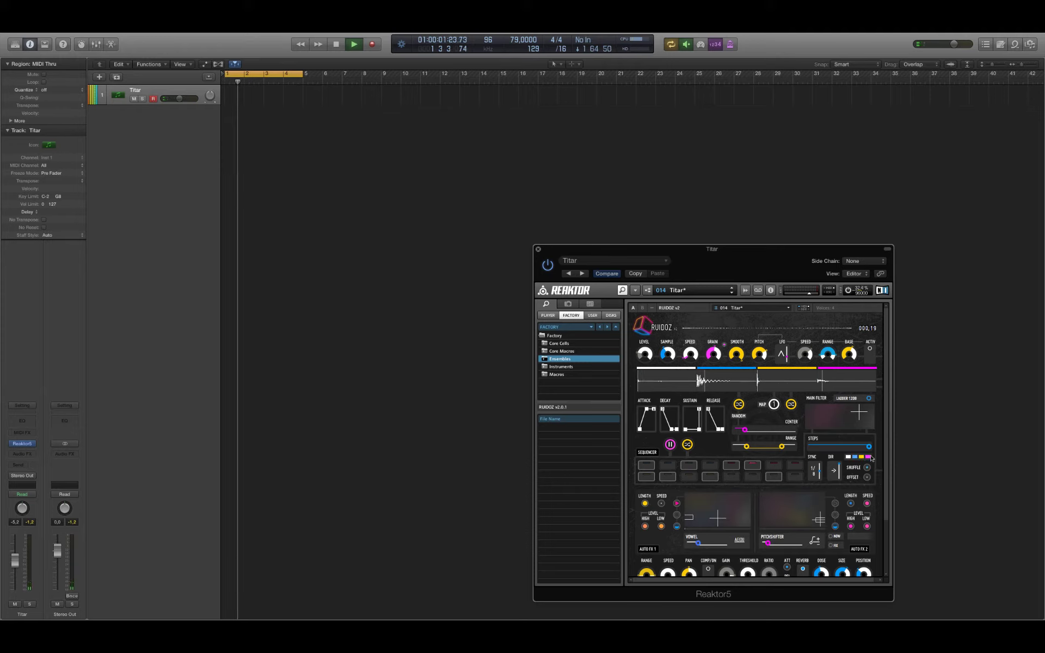
{"action": "left_click_drag", "start_coordinate": [864, 418], "coordinate": [872, 409]}
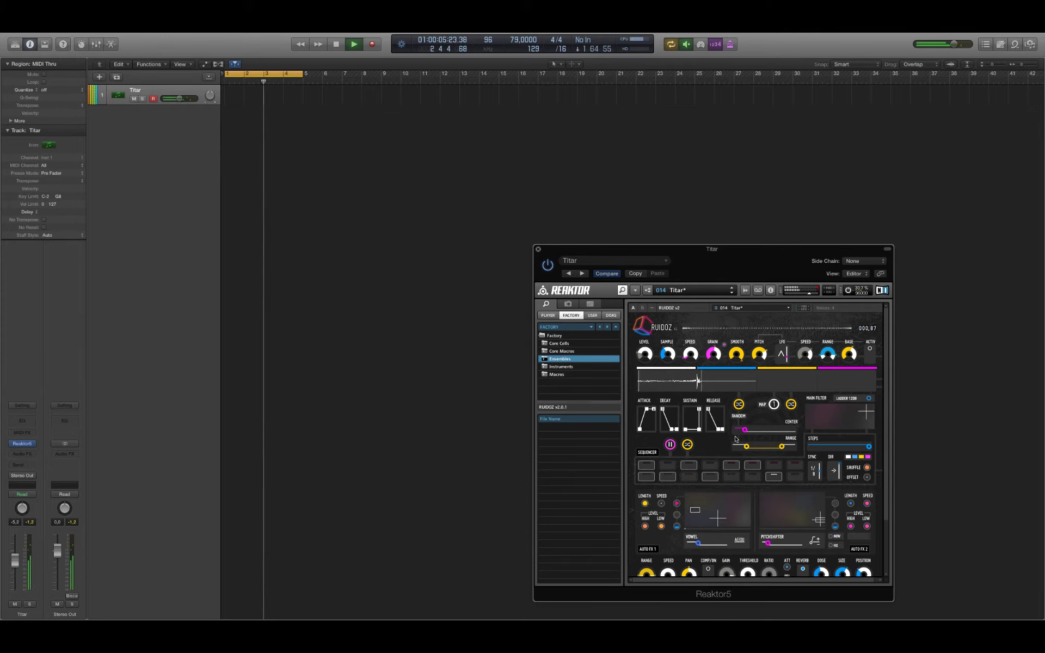
{"action": "mouse_move", "coordinate": [769, 433]}
{"action": "left_mouse_down"}
{"action": "mouse_move", "coordinate": [778, 412]}
{"action": "mouse_move", "coordinate": [776, 425]}
{"action": "left_mouse_up"}
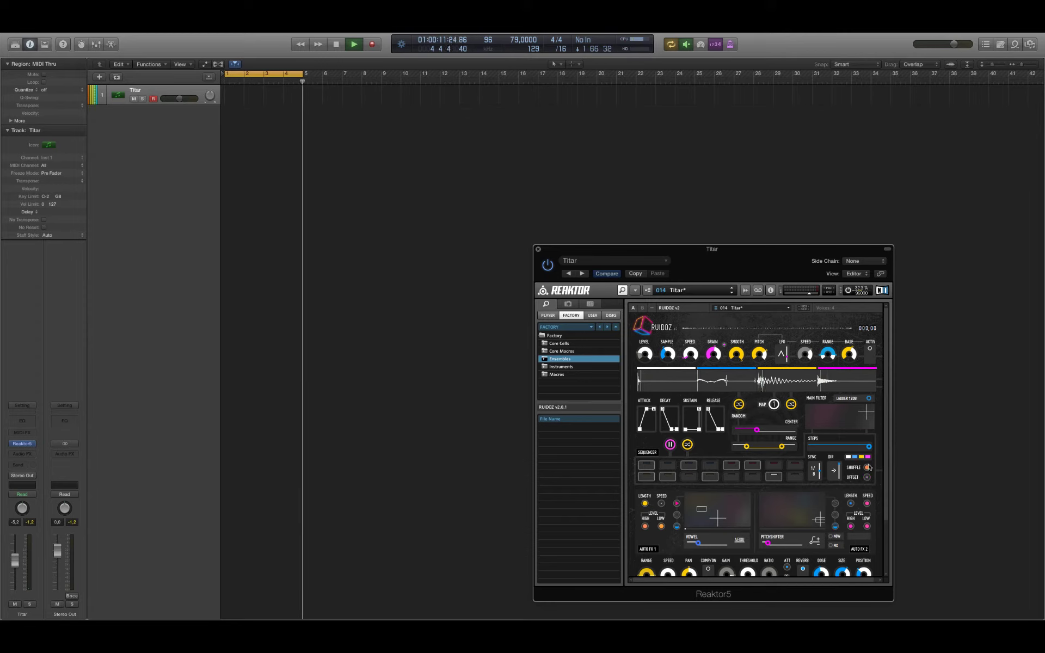
Step: Set the sequencer direction to the random <??> mode and activate automatic movement in the Auto FX 2 pad
{"action": "left_click", "coordinate": [838, 471]}
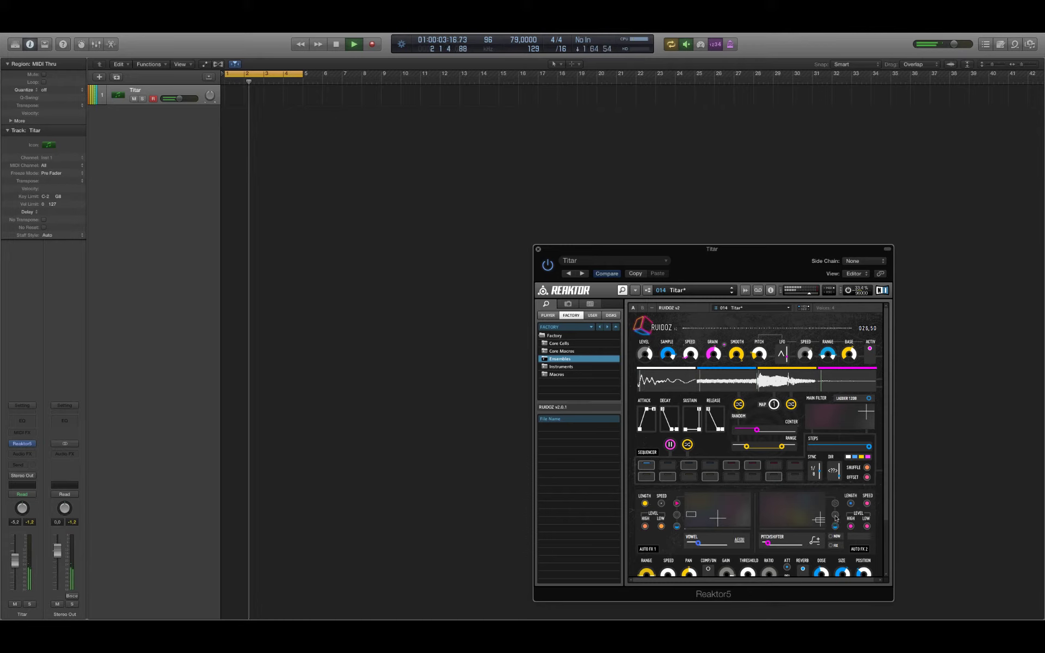
{"action": "mouse_move", "coordinate": [837, 517]}
{"action": "left_mouse_down"}
{"action": "mouse_move", "coordinate": [776, 498]}
{"action": "mouse_move", "coordinate": [770, 522]}
{"action": "mouse_move", "coordinate": [820, 520]}
{"action": "mouse_move", "coordinate": [819, 498]}
{"action": "mouse_move", "coordinate": [780, 495]}
{"action": "mouse_move", "coordinate": [764, 524]}
{"action": "mouse_move", "coordinate": [820, 522]}
{"action": "mouse_move", "coordinate": [818, 498]}
{"action": "mouse_move", "coordinate": [782, 500]}
{"action": "mouse_move", "coordinate": [822, 527]}
{"action": "mouse_move", "coordinate": [836, 507]}
{"action": "left_mouse_up"}
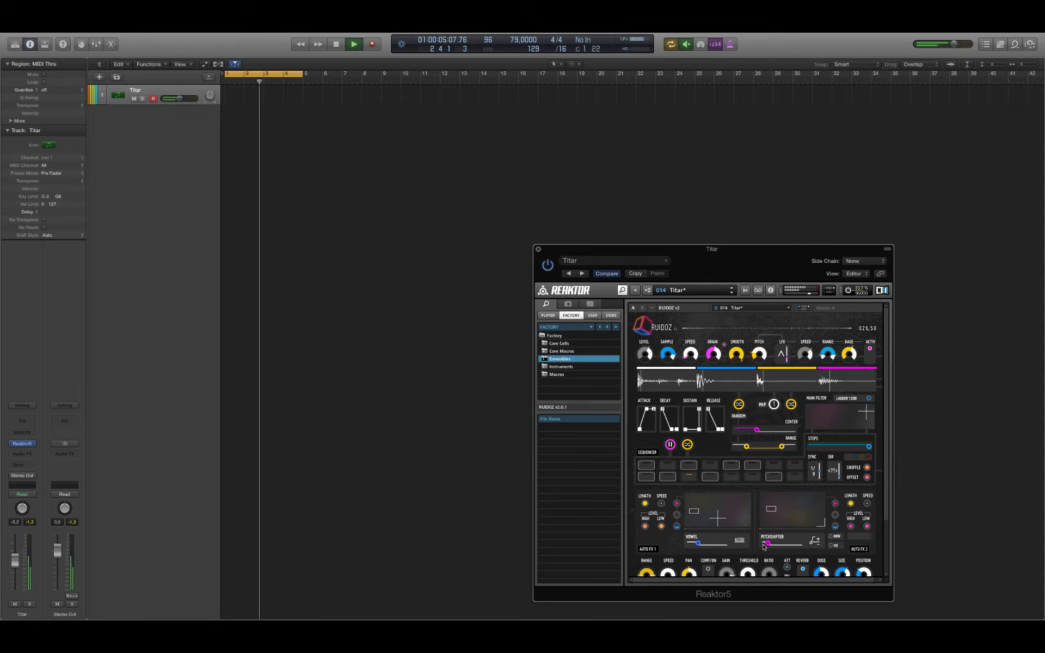
Step: Change the Auto FX 2 effect to Looper and turn on the FX switch beside it
{"action": "left_click", "coordinate": [809, 543]}
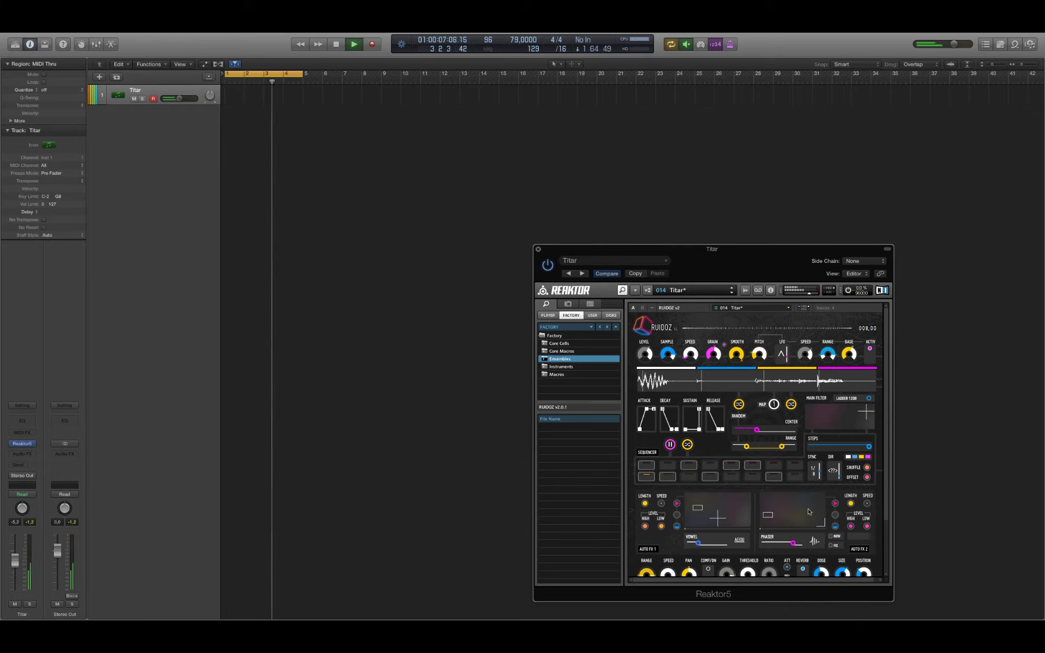
{"action": "left_click", "coordinate": [802, 544]}
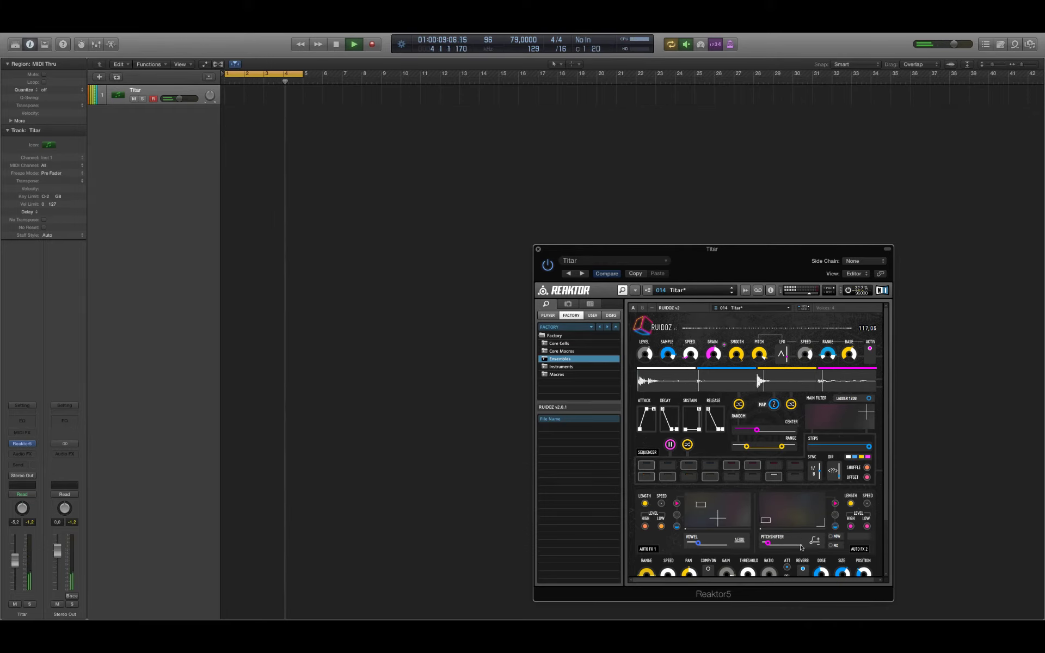
{"action": "left_click", "coordinate": [803, 542]}
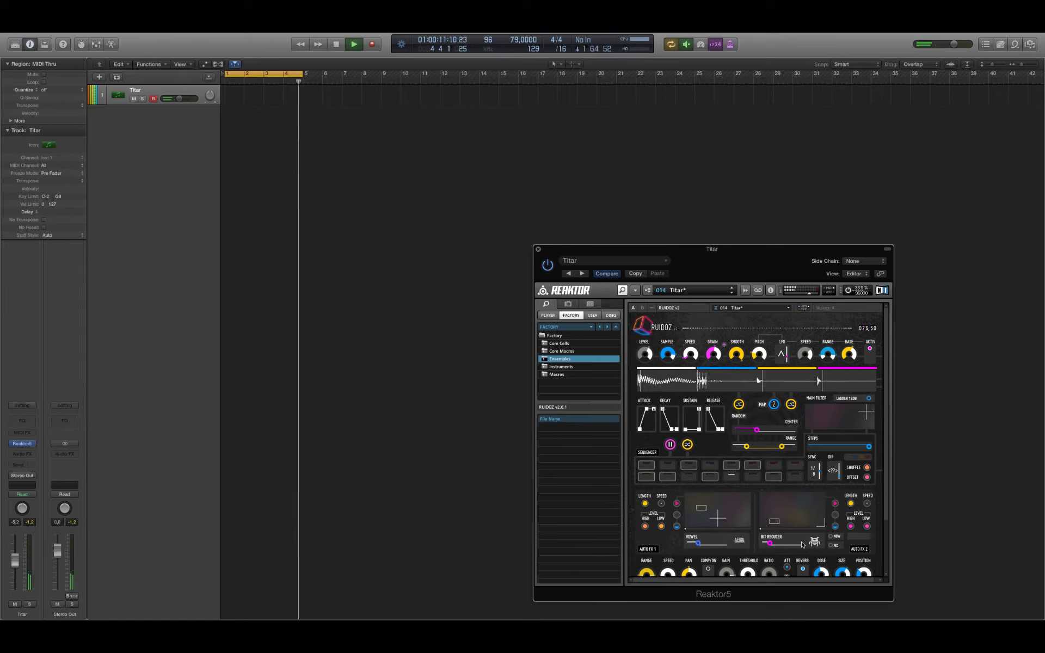
{"action": "left_click", "coordinate": [802, 544]}
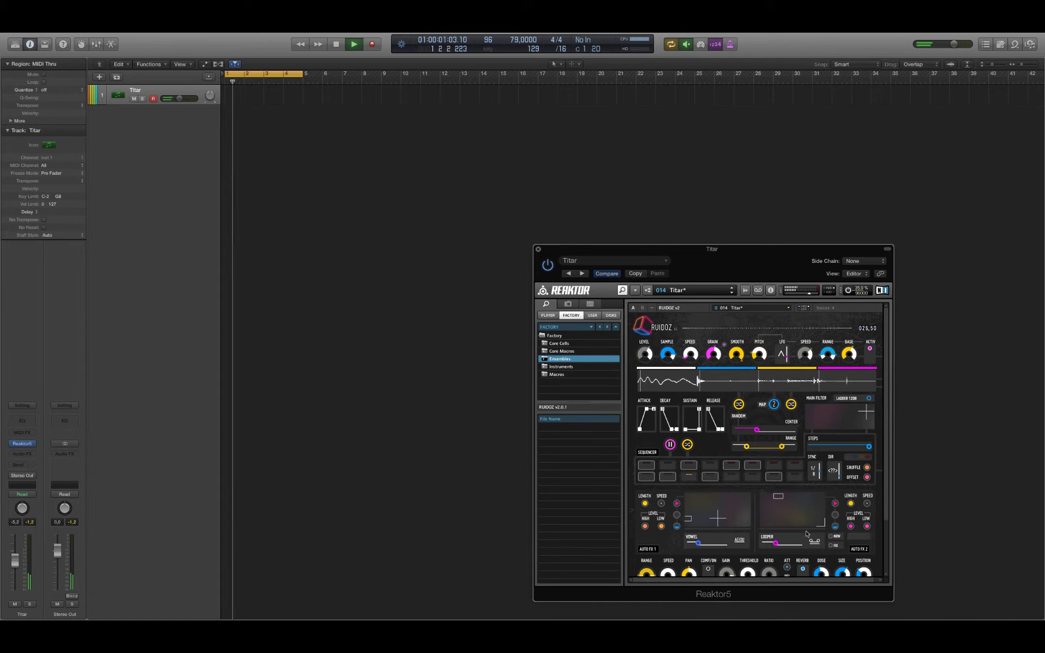
{"action": "left_click", "coordinate": [813, 542]}
{"action": "scroll", "coordinate": [822, 536], "scroll_direction": "down", "scroll_amount": 1}
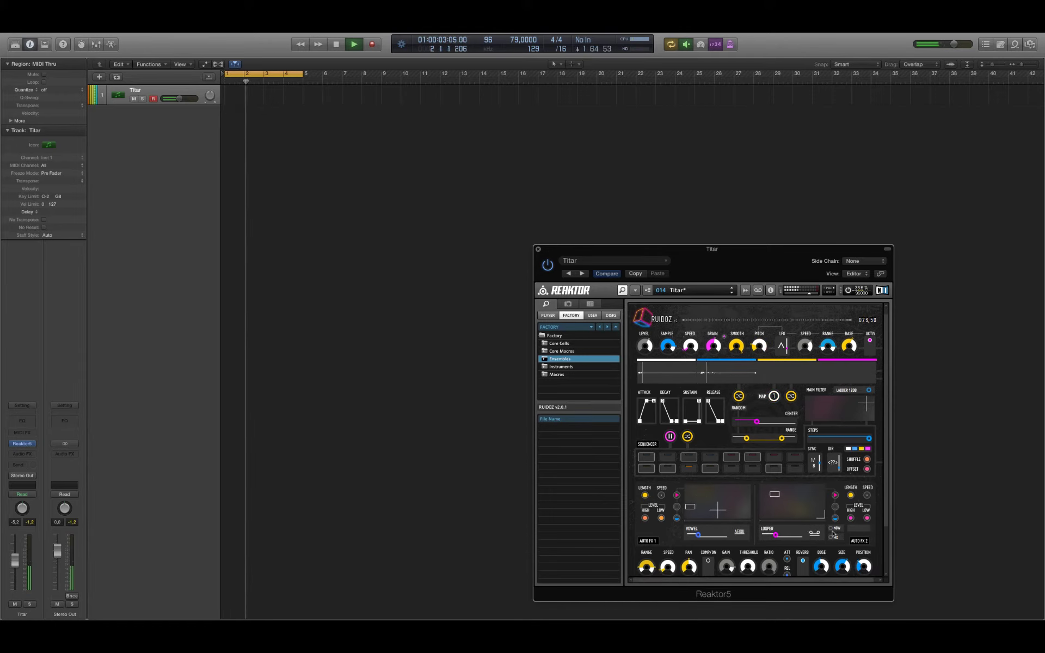
{"action": "left_click", "coordinate": [831, 538]}
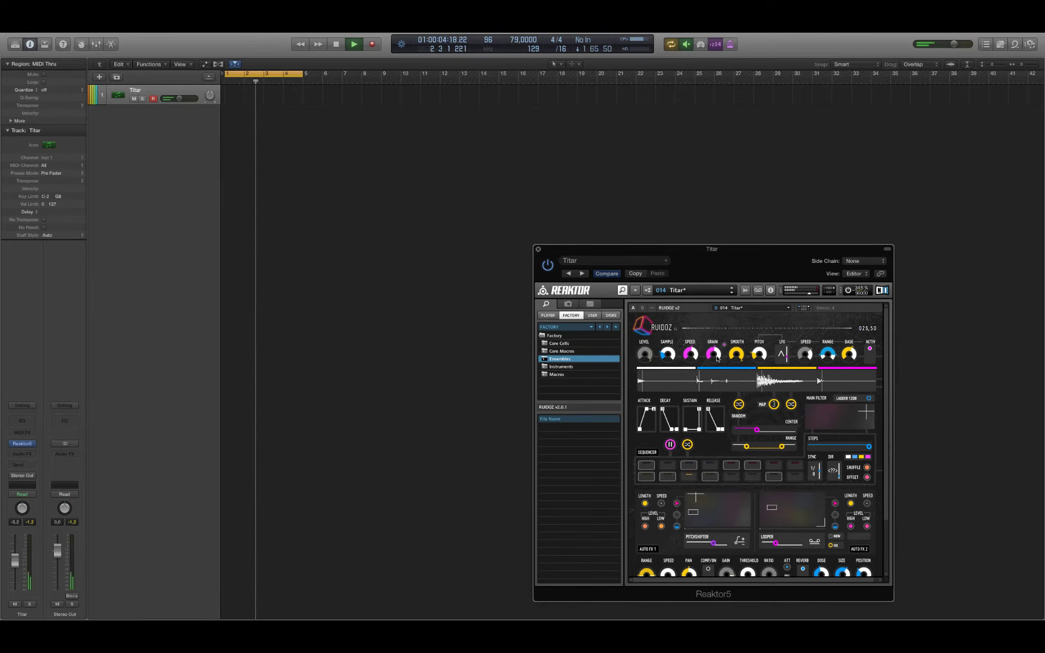
Step: Advance through the presets from Titar to 019 Metch
{"action": "left_click", "coordinate": [732, 294]}
{"action": "left_click", "coordinate": [732, 293]}
{"action": "left_click", "coordinate": [732, 294]}
{"action": "left_click", "coordinate": [732, 293]}
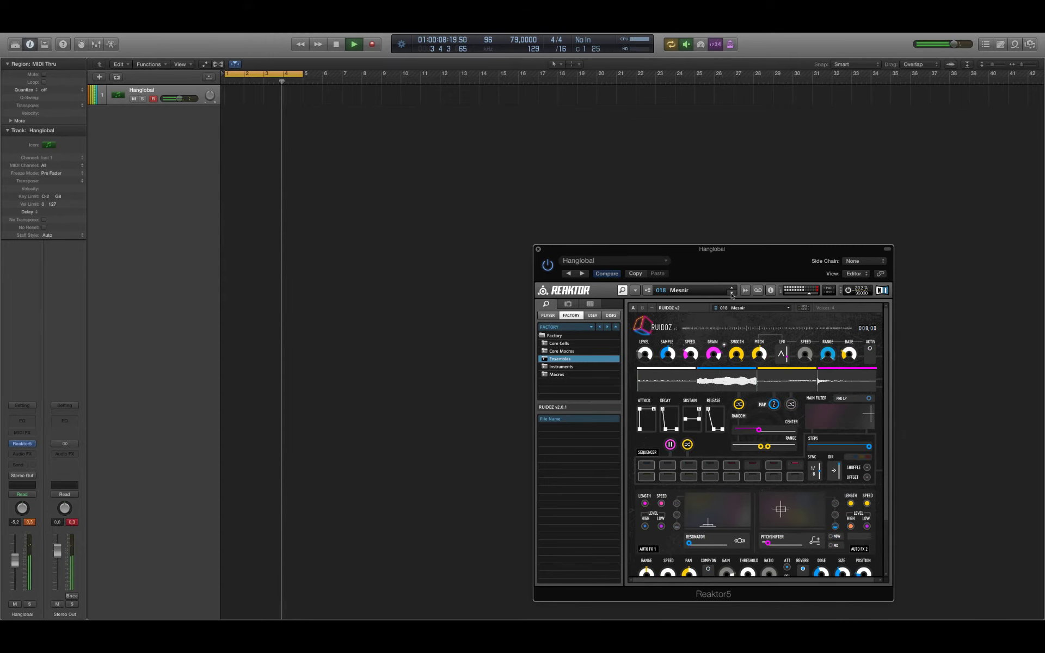
{"action": "left_click", "coordinate": [732, 294]}
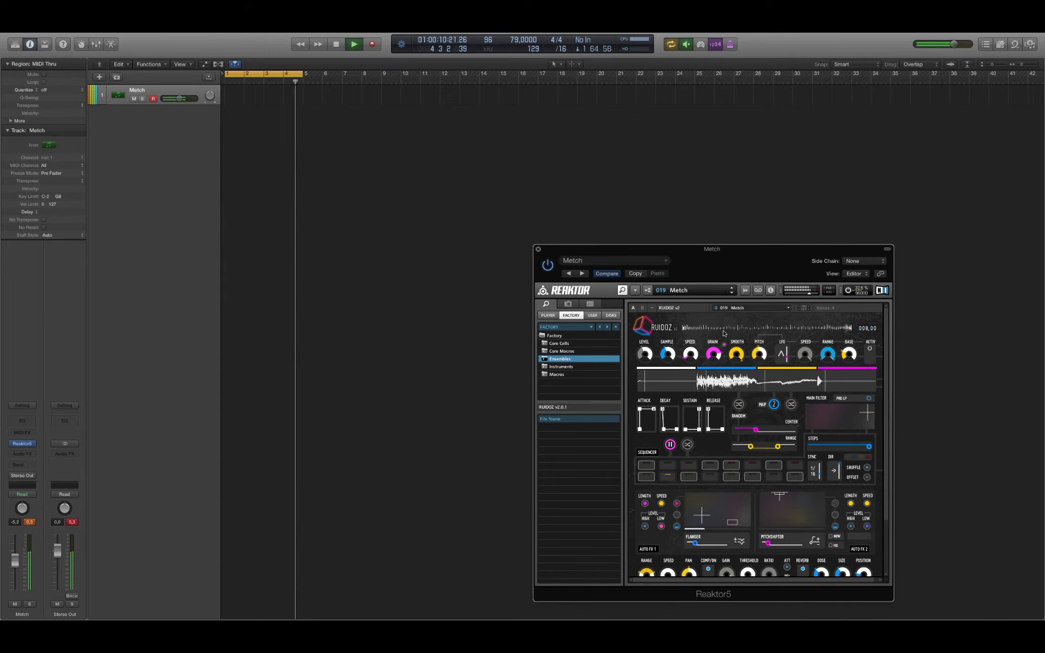
Step: Lower Metch's Grain amount and adjust the envelope decay with the sequencer's randomization turned on
{"action": "left_click_drag", "start_coordinate": [717, 358], "coordinate": [717, 376]}
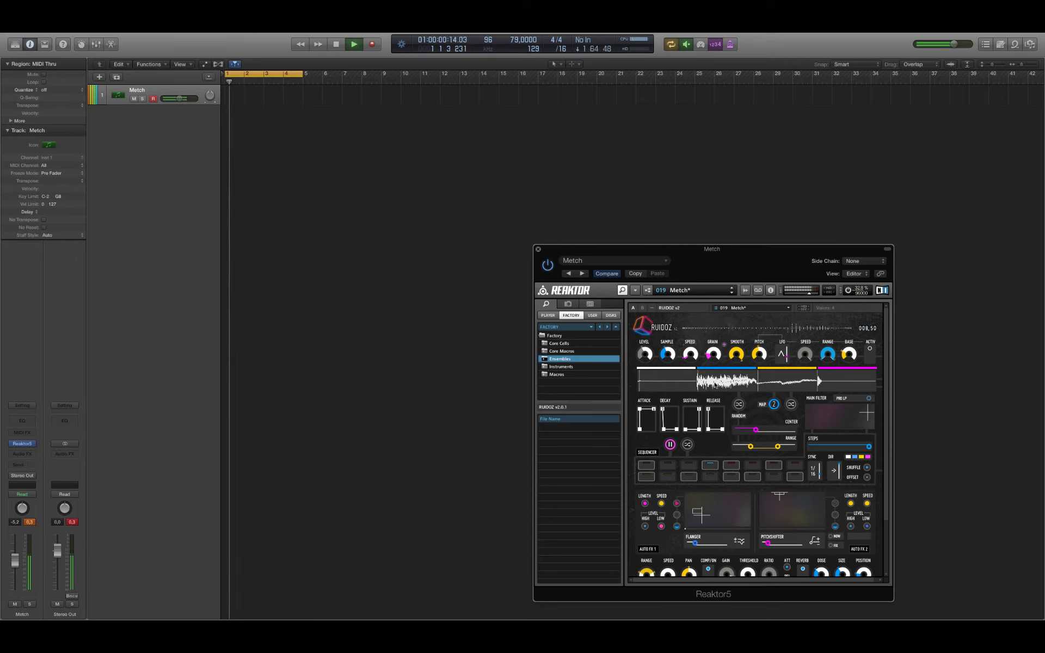
{"action": "left_click_drag", "start_coordinate": [663, 429], "coordinate": [672, 429]}
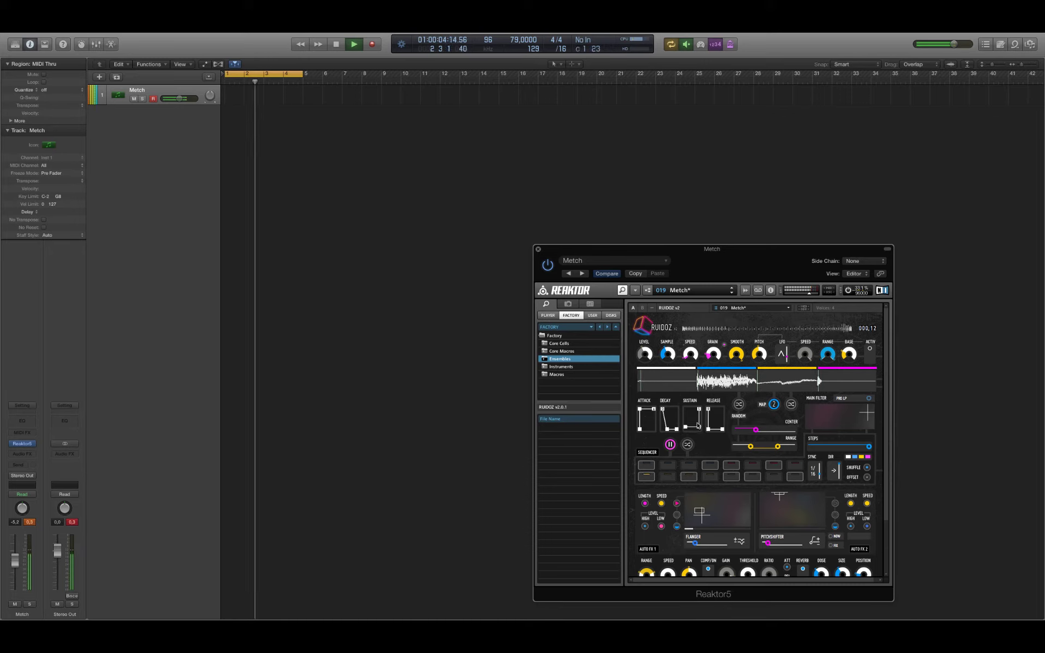
{"action": "left_click", "coordinate": [687, 444]}
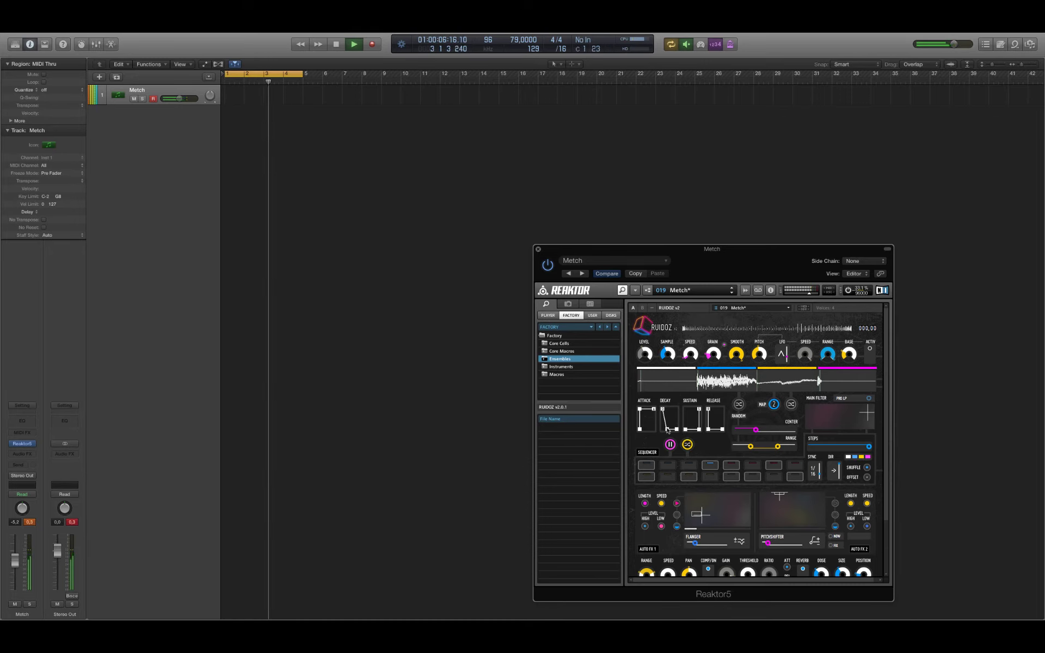
{"action": "left_click_drag", "start_coordinate": [672, 430], "coordinate": [669, 432]}
Step: Turn on the shuffle switches for Random and Map and widen the Range slider
{"action": "left_click", "coordinate": [738, 404]}
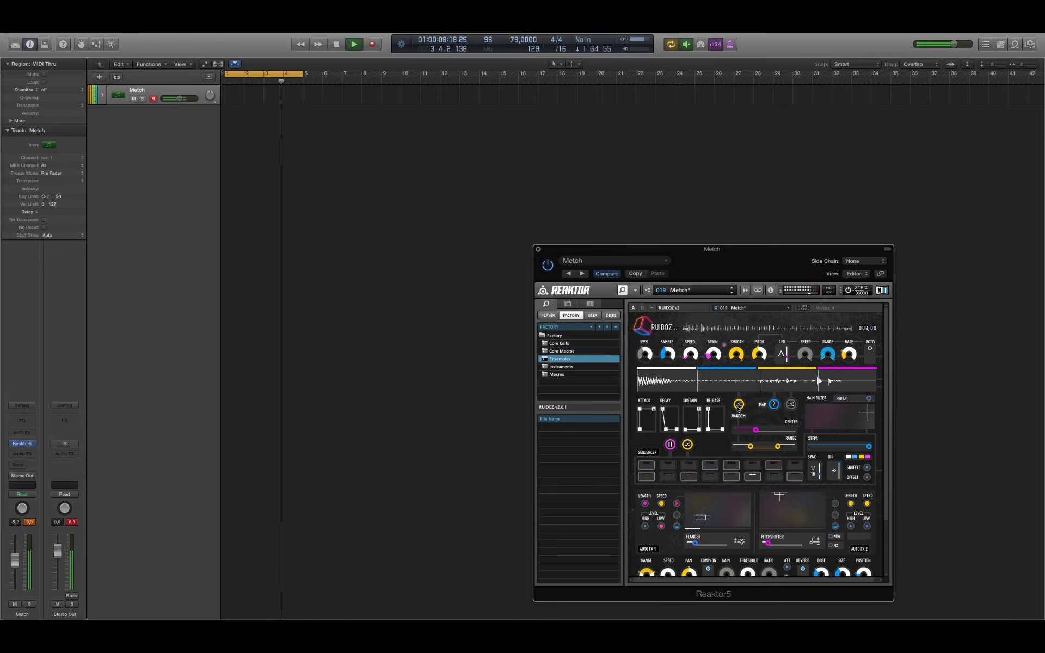
{"action": "left_click", "coordinate": [786, 405]}
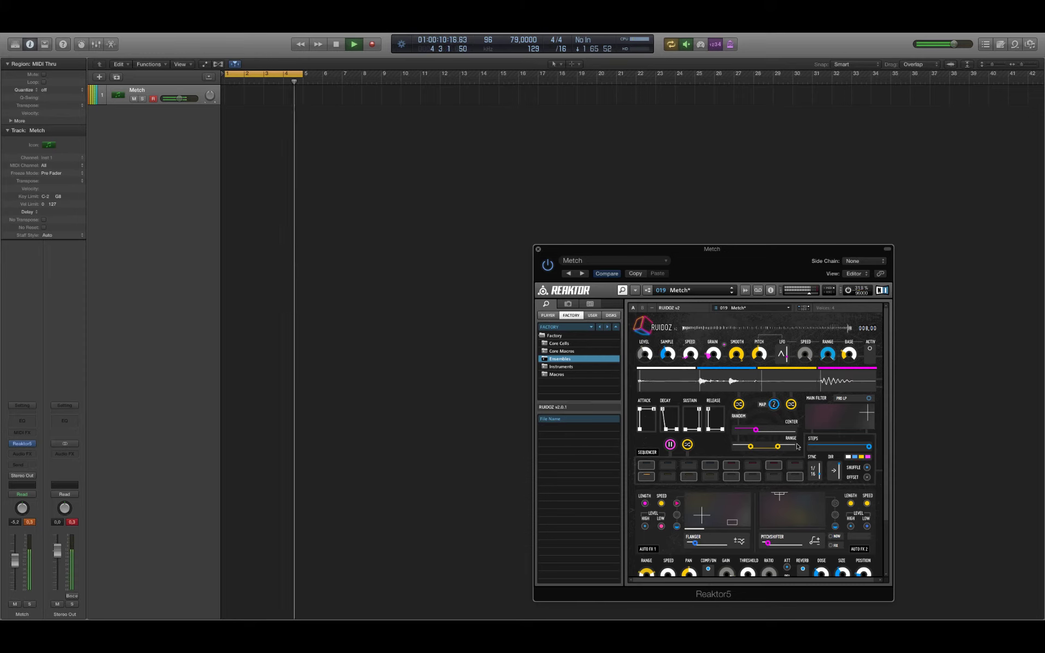
{"action": "left_click_drag", "start_coordinate": [777, 448], "coordinate": [782, 448]}
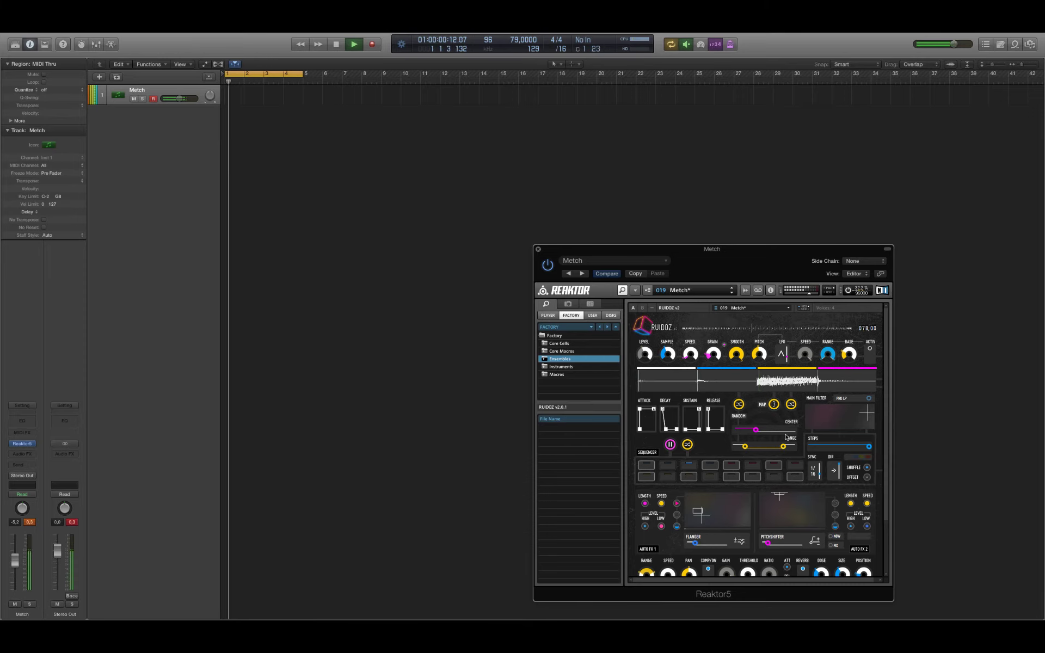
Step: Create one audio track with Bus 1 as input, Output 1 + 2, and both Input Monitoring and Record Enable on
{"action": "left_click", "coordinate": [100, 78]}
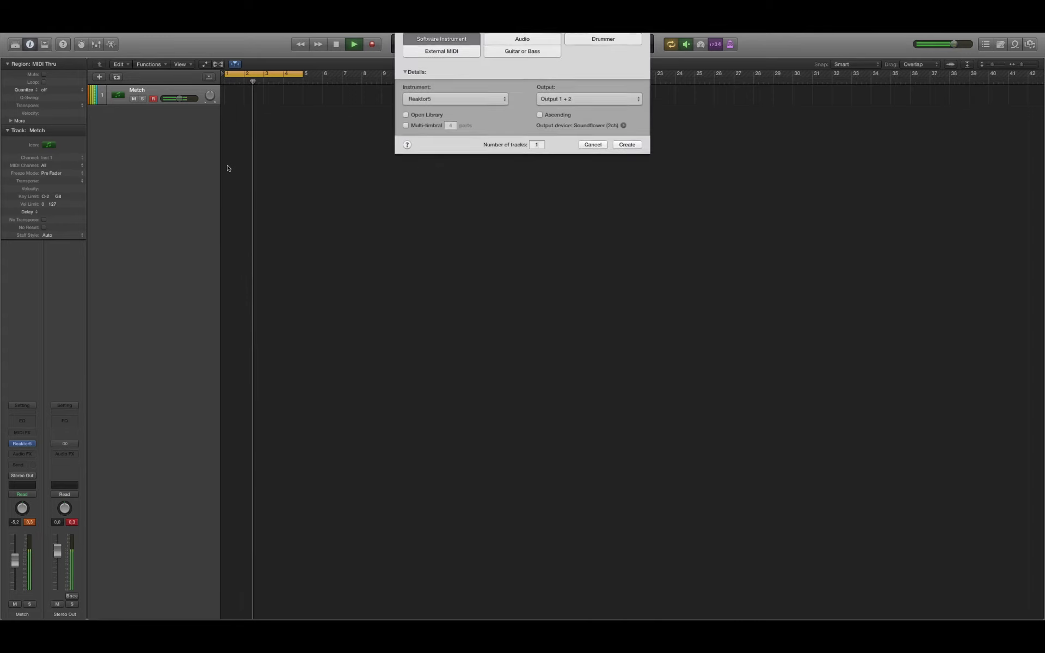
{"action": "left_click", "coordinate": [534, 51]}
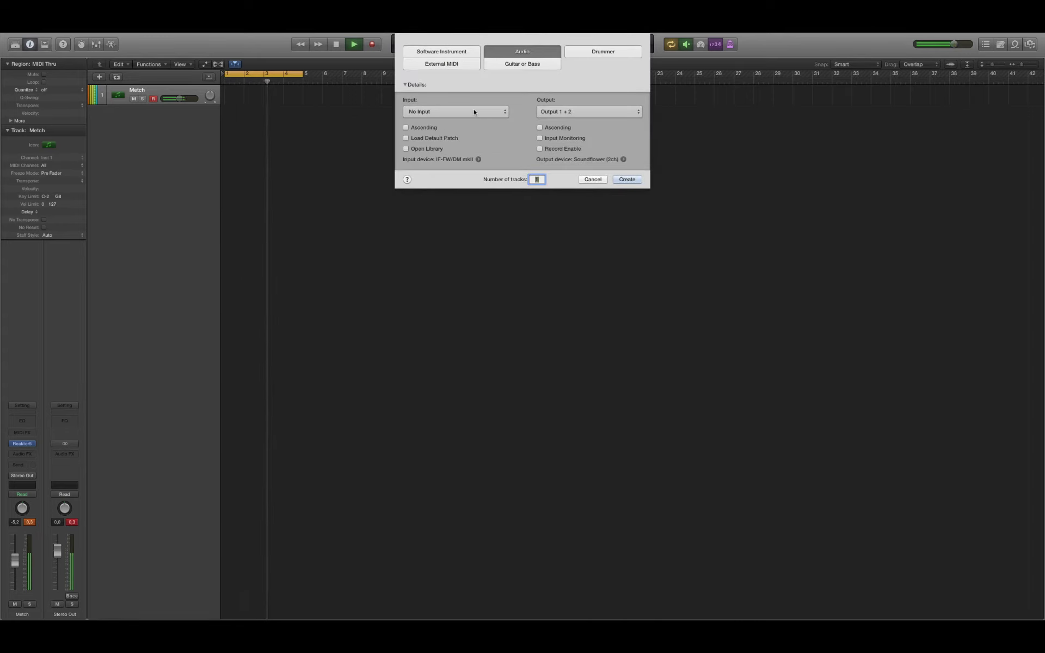
{"action": "left_click", "coordinate": [474, 112]}
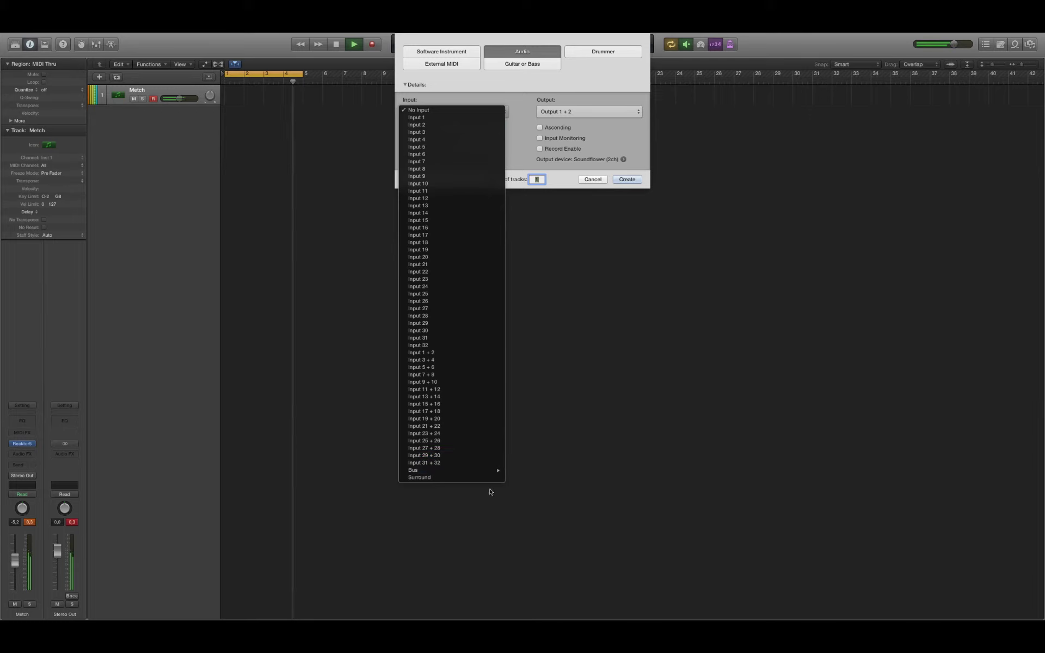
{"action": "mouse_move", "coordinate": [497, 473]}
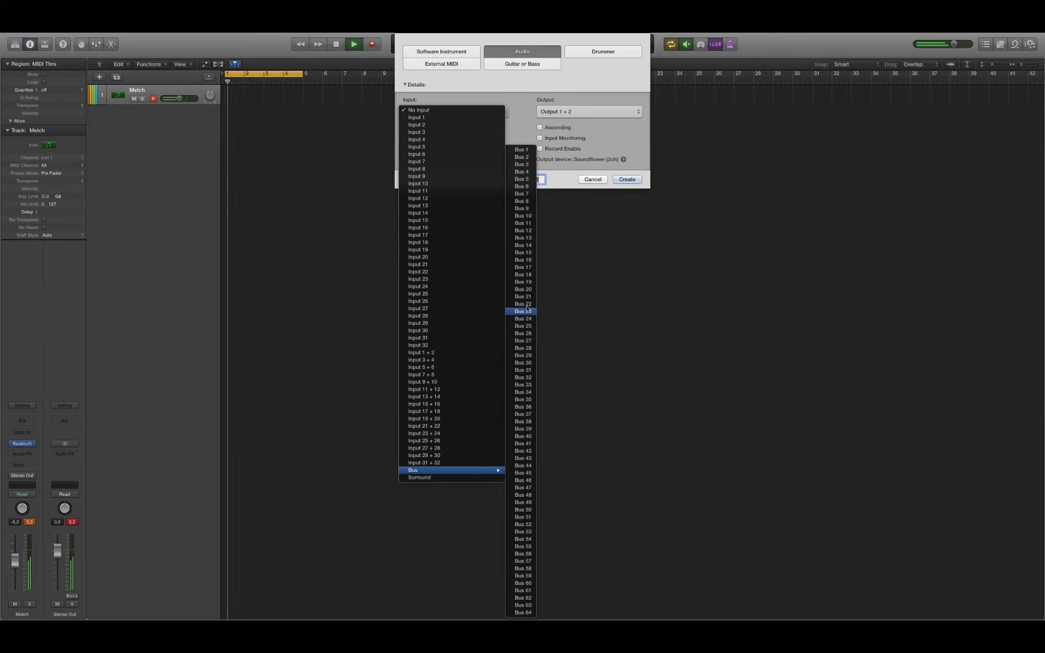
{"action": "left_click", "coordinate": [517, 149]}
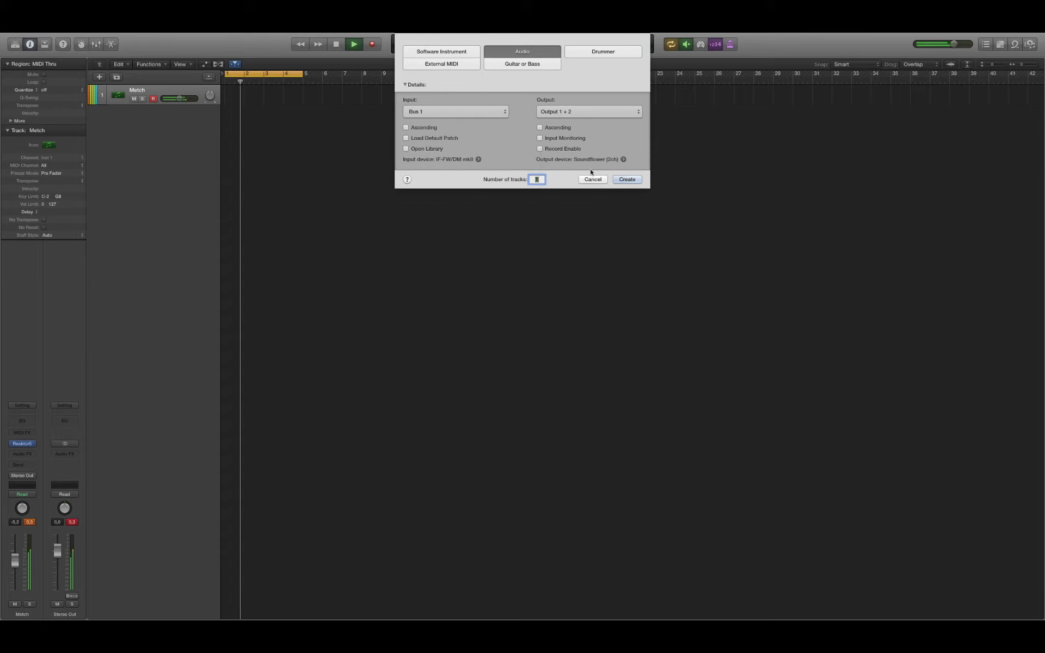
{"action": "left_click", "coordinate": [550, 138]}
{"action": "left_click", "coordinate": [555, 150]}
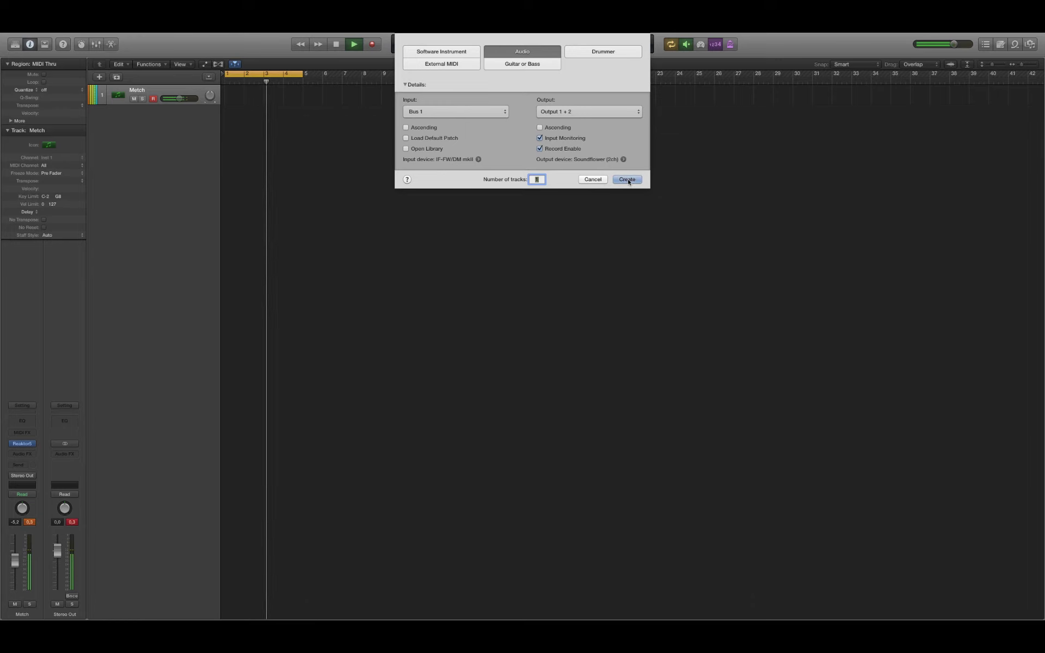
{"action": "left_click", "coordinate": [627, 180]}
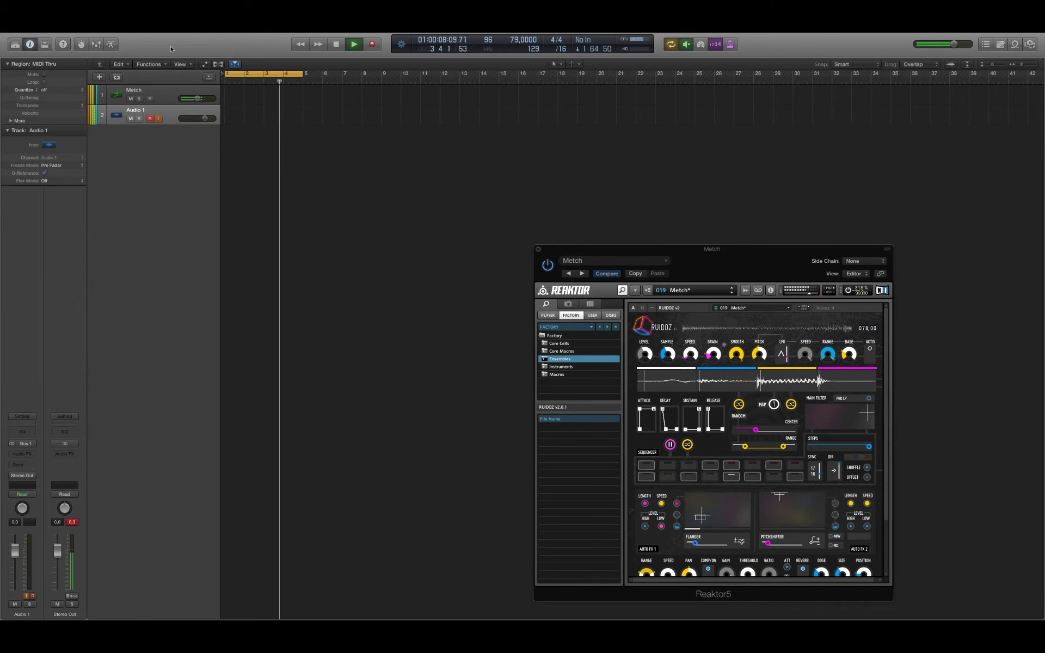
Step: Add a send to Bus 1 on the Metch track and raise its send level
{"action": "left_click", "coordinate": [155, 91]}
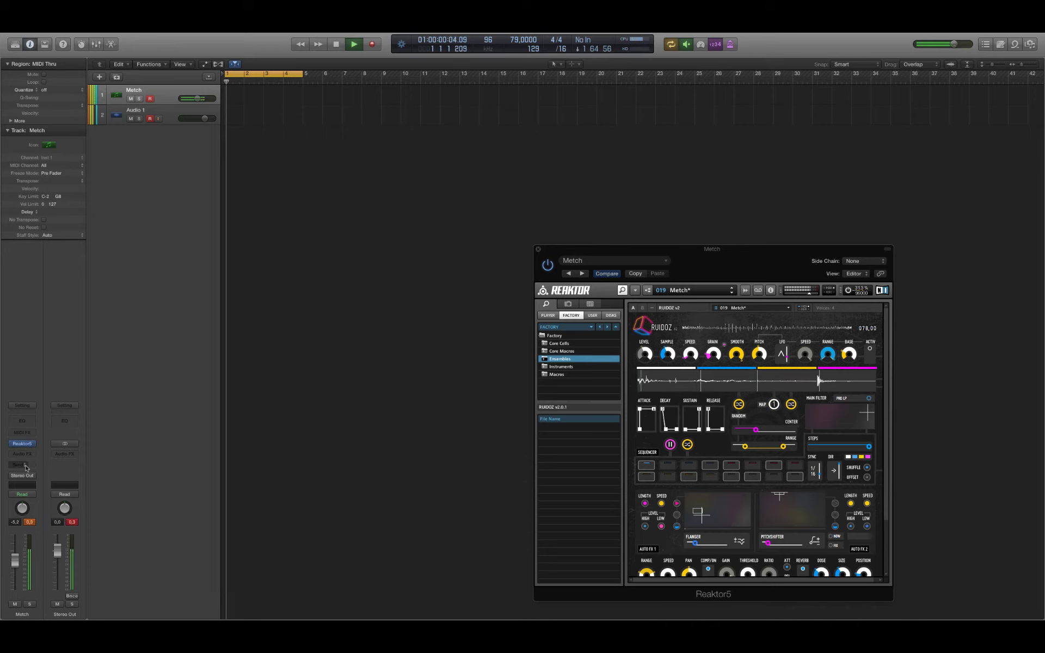
{"action": "left_click", "coordinate": [26, 467]}
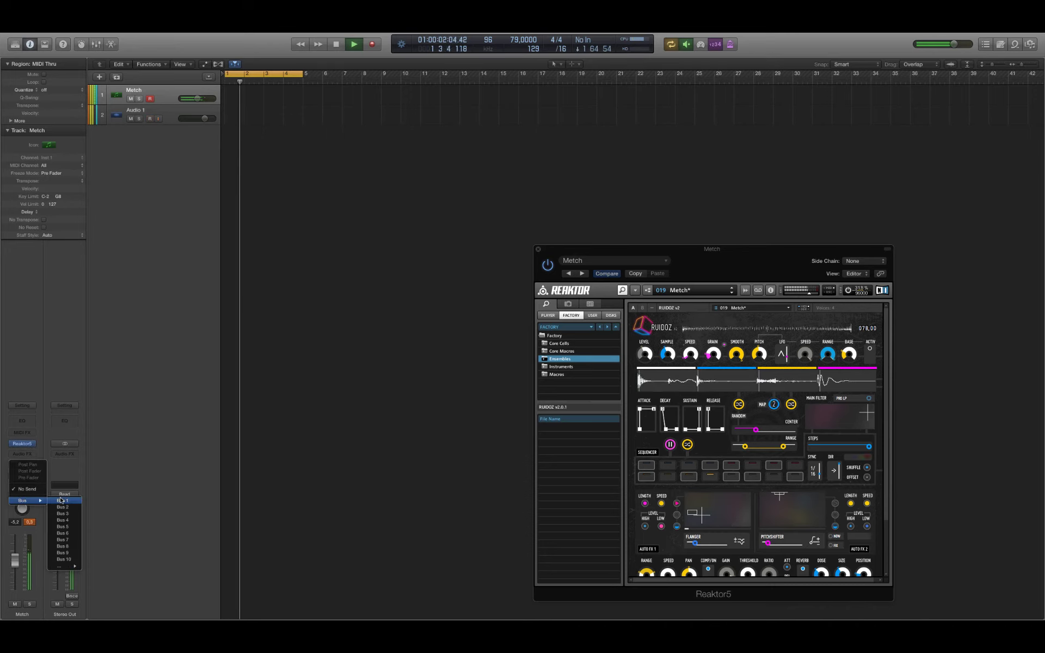
{"action": "left_click", "coordinate": [62, 500]}
{"action": "left_click_drag", "start_coordinate": [33, 460], "coordinate": [33, 452]}
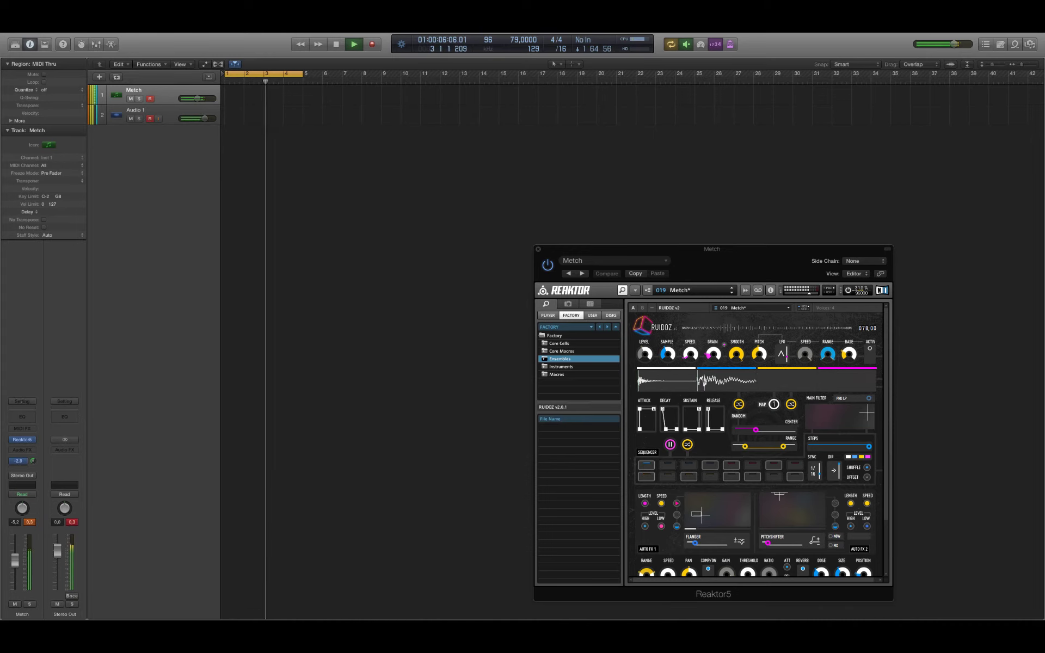
Step: Turn off the cycle range and return the playhead to the start of the project
{"action": "key", "text": "space"}
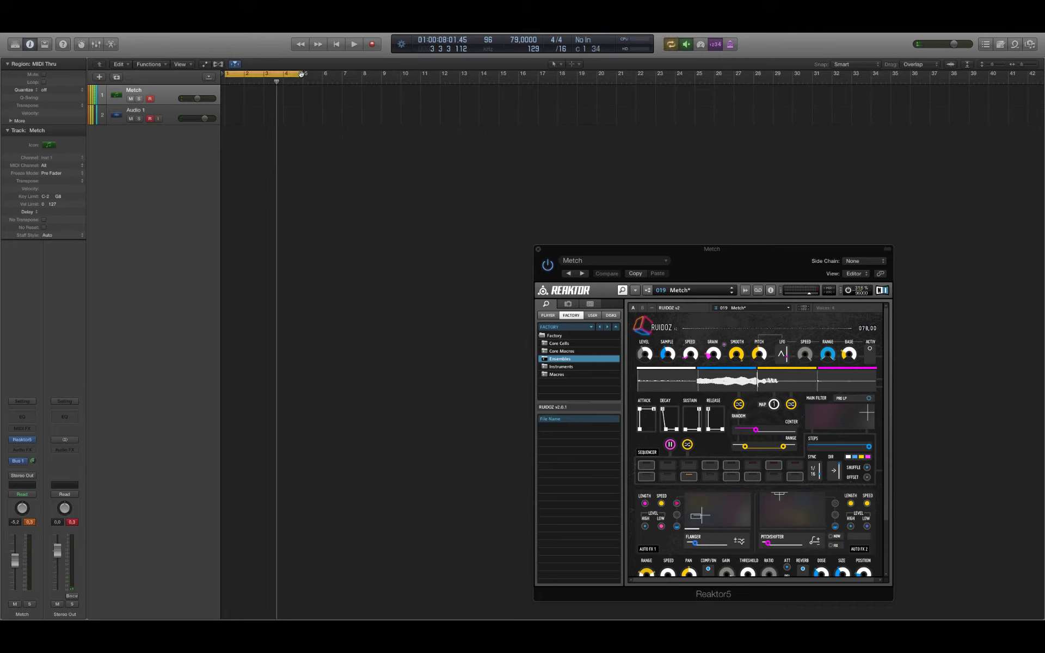
{"action": "left_click_drag", "start_coordinate": [301, 74], "coordinate": [363, 143]}
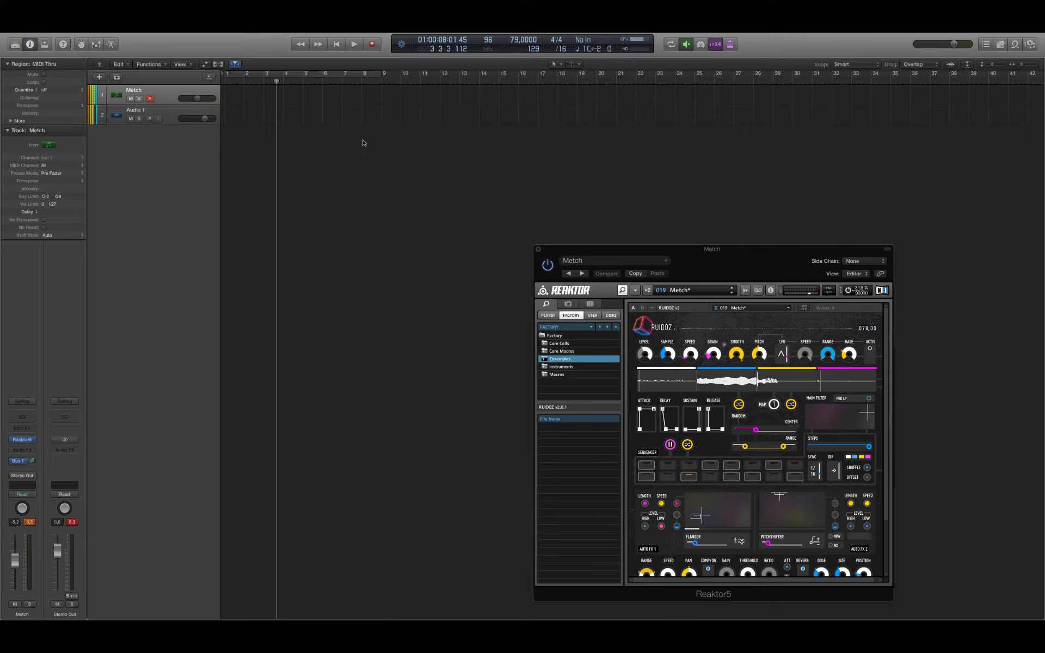
{"action": "key", "text": "space"}
{"action": "key", "text": "Return"}
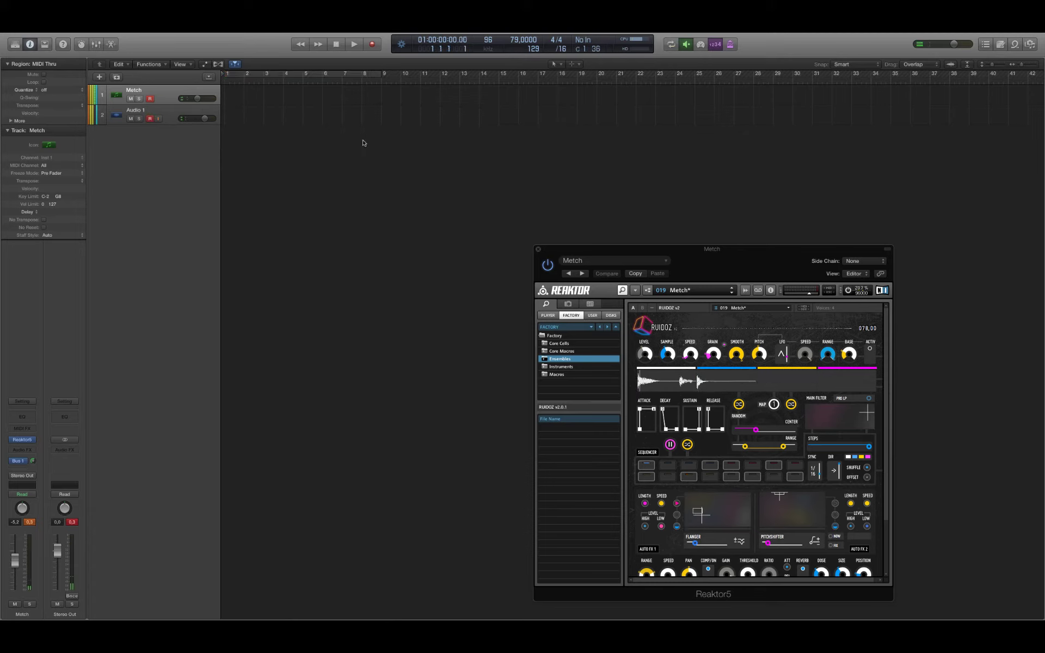
Step: Try recording the armed tracks from the project start, stop, and delete the short recorded region
{"action": "key", "text": "space"}
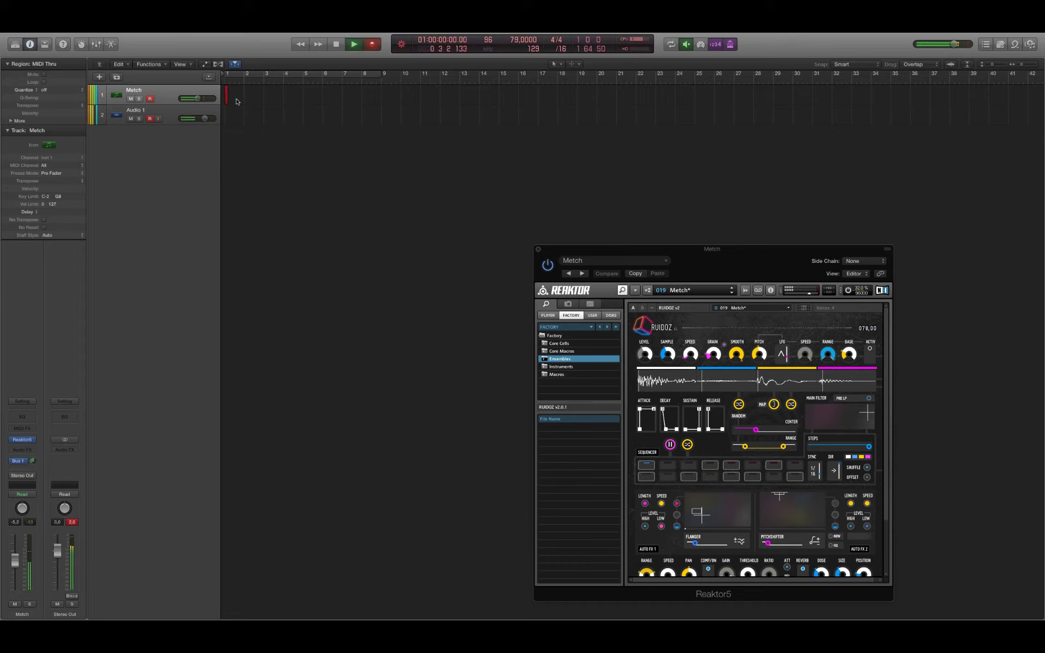
{"action": "left_click", "coordinate": [725, 47]}
{"action": "key", "text": "space"}
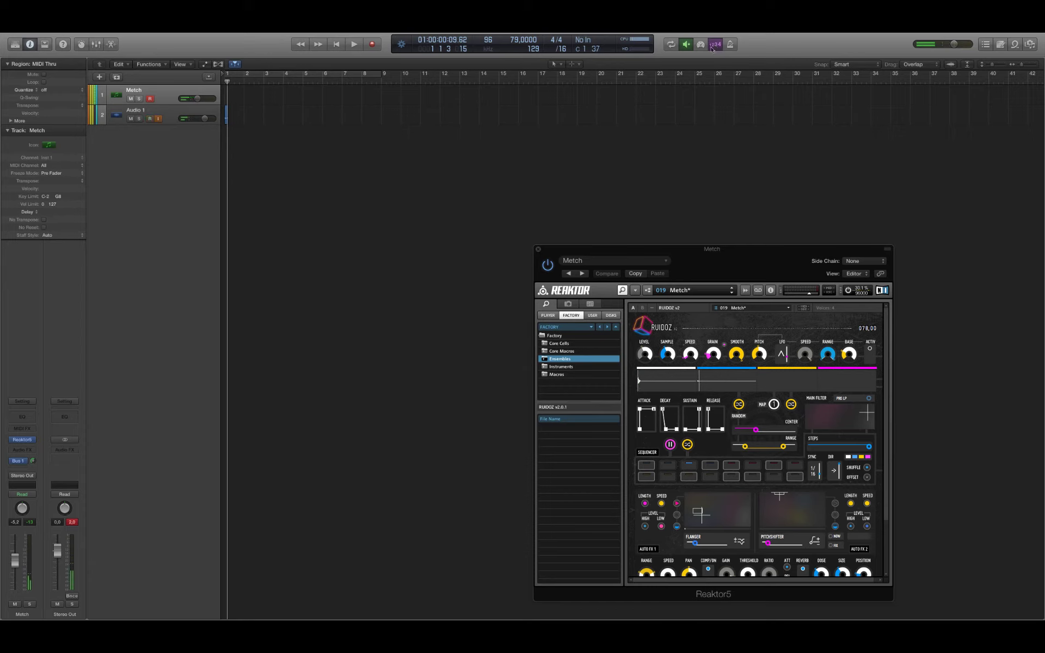
{"action": "left_click_drag", "start_coordinate": [291, 157], "coordinate": [172, 123]}
{"action": "key", "text": "Delete"}
{"action": "key", "text": "Return"}
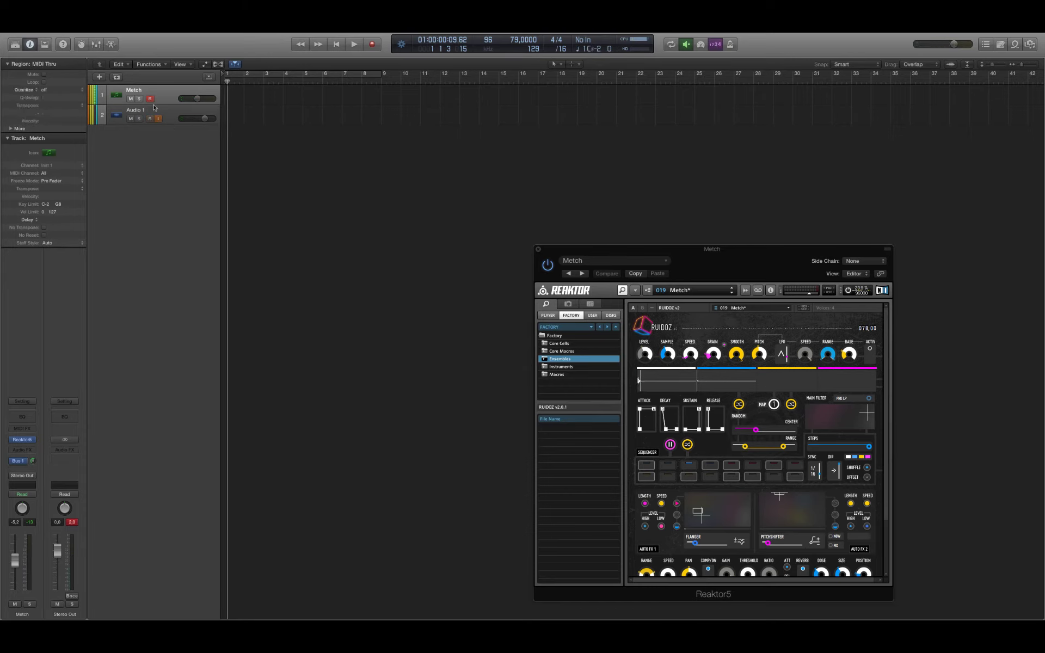
Step: Select the Audio 1 track instead of Metch and start recording it from the project start
{"action": "left_click", "coordinate": [156, 116]}
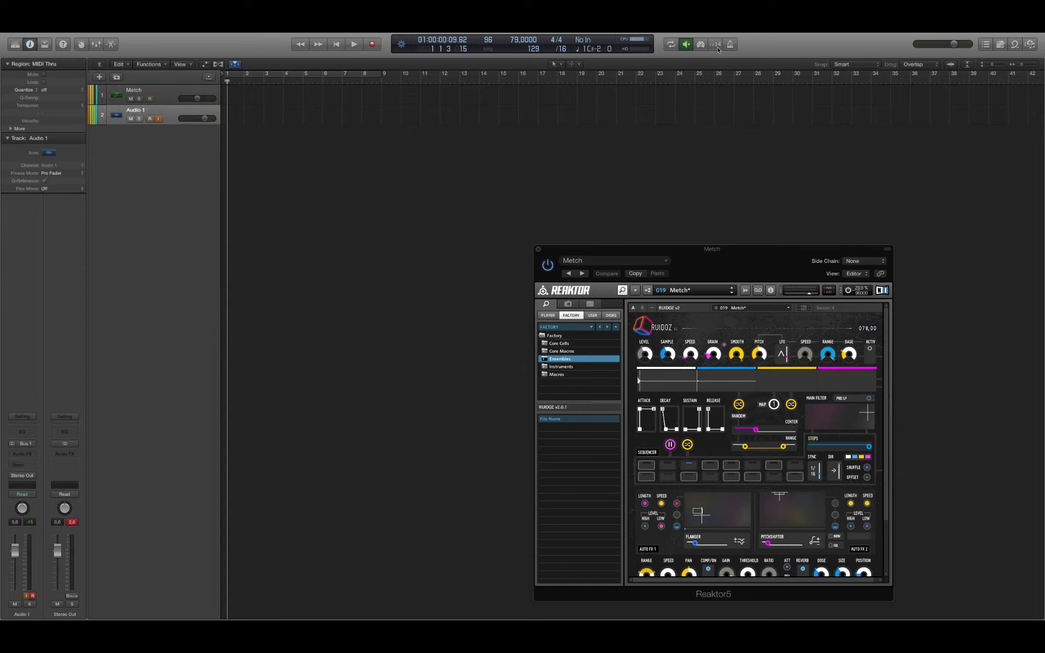
{"action": "key", "text": "space"}
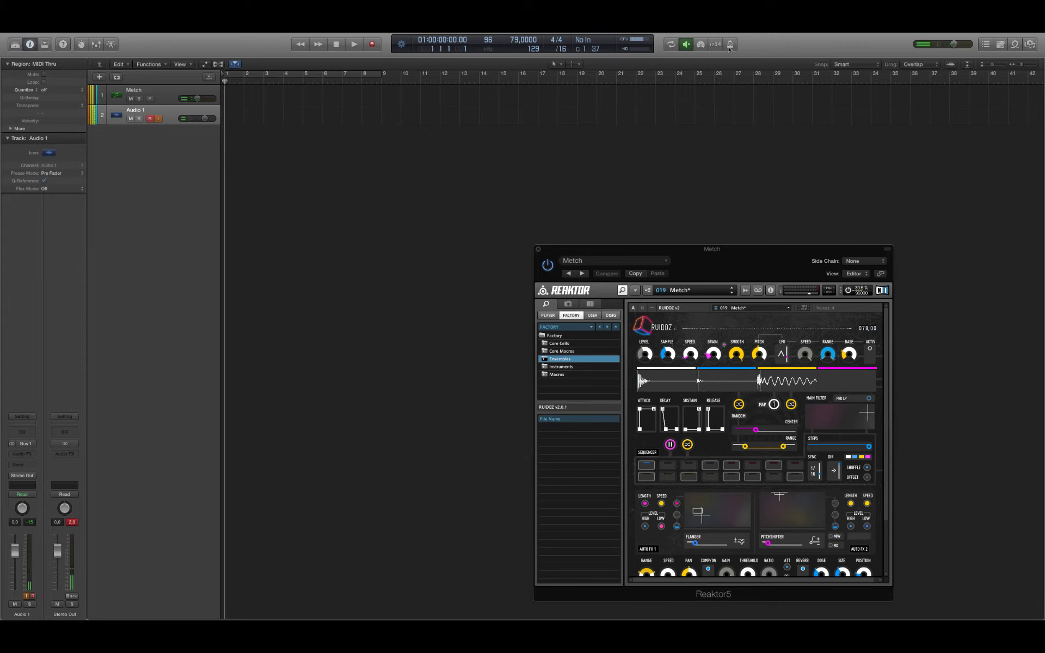
{"action": "key", "text": "r"}
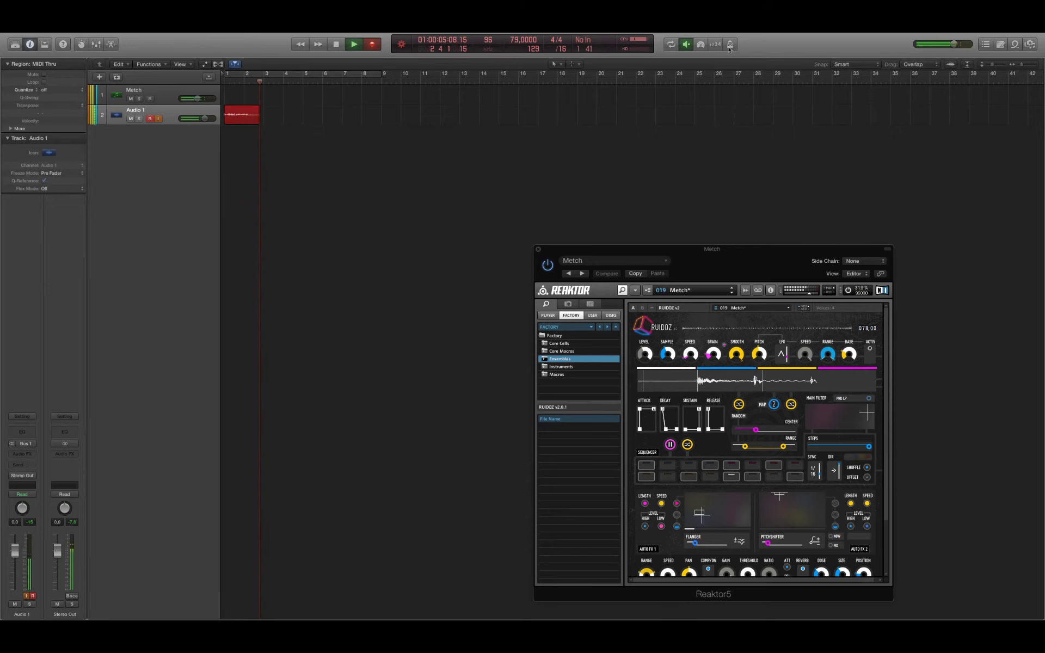
Step: While recording, raise the pan Range, shift the Pitchshifter's XY point and set the sequencer sync to 1/12, stopping at about bar 22
{"action": "scroll", "coordinate": [801, 525], "scroll_direction": "down", "scroll_amount": 3}
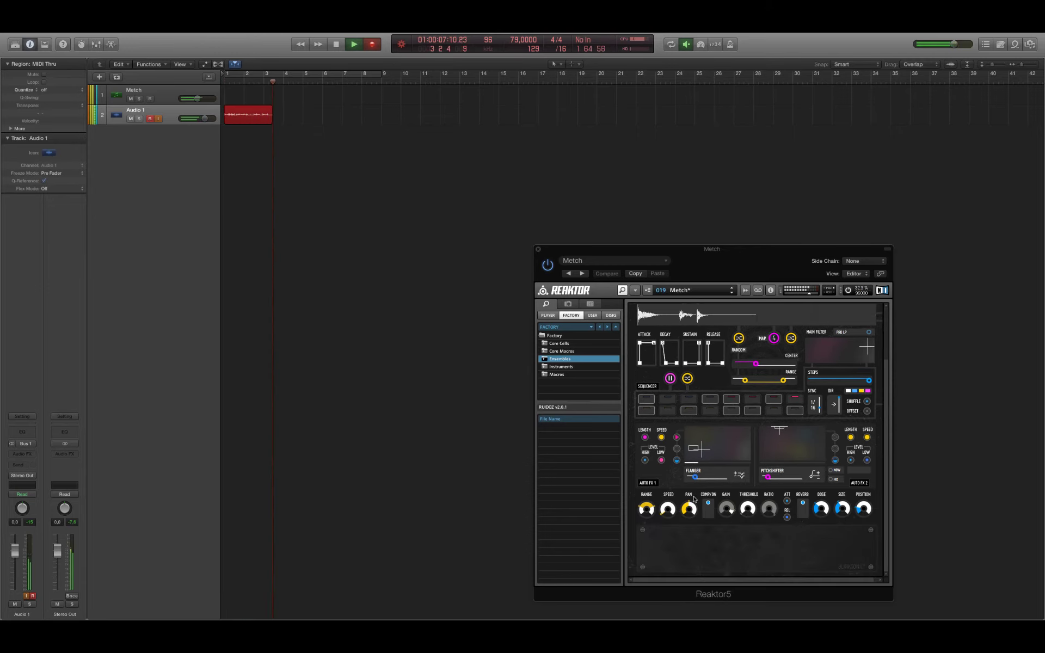
{"action": "left_click_drag", "start_coordinate": [646, 511], "coordinate": [646, 497]}
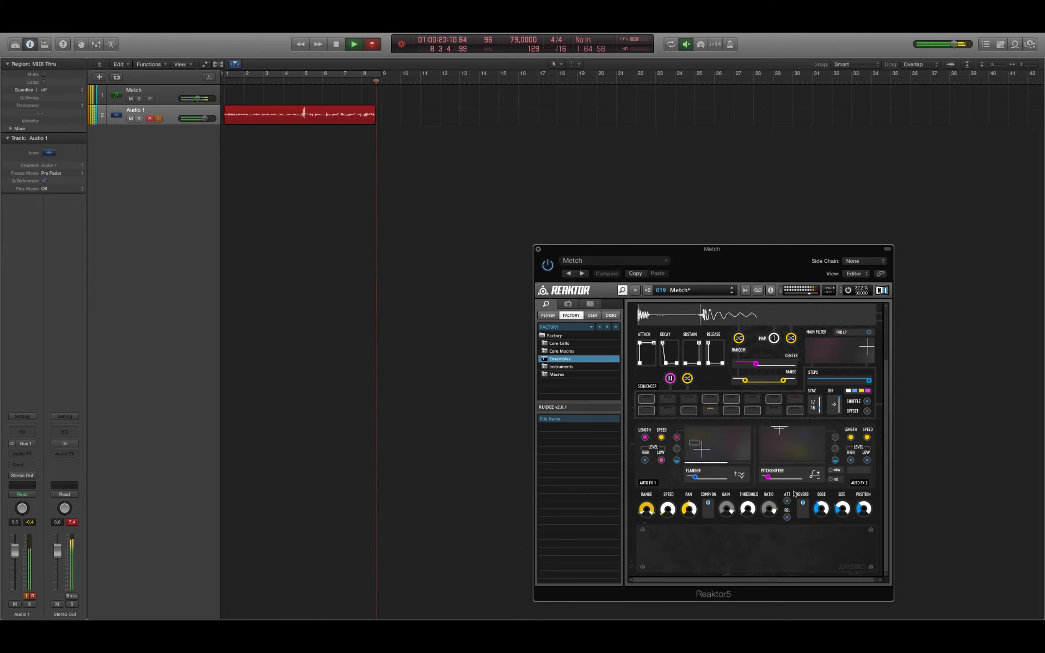
{"action": "scroll", "coordinate": [794, 494], "scroll_direction": "up", "scroll_amount": 5}
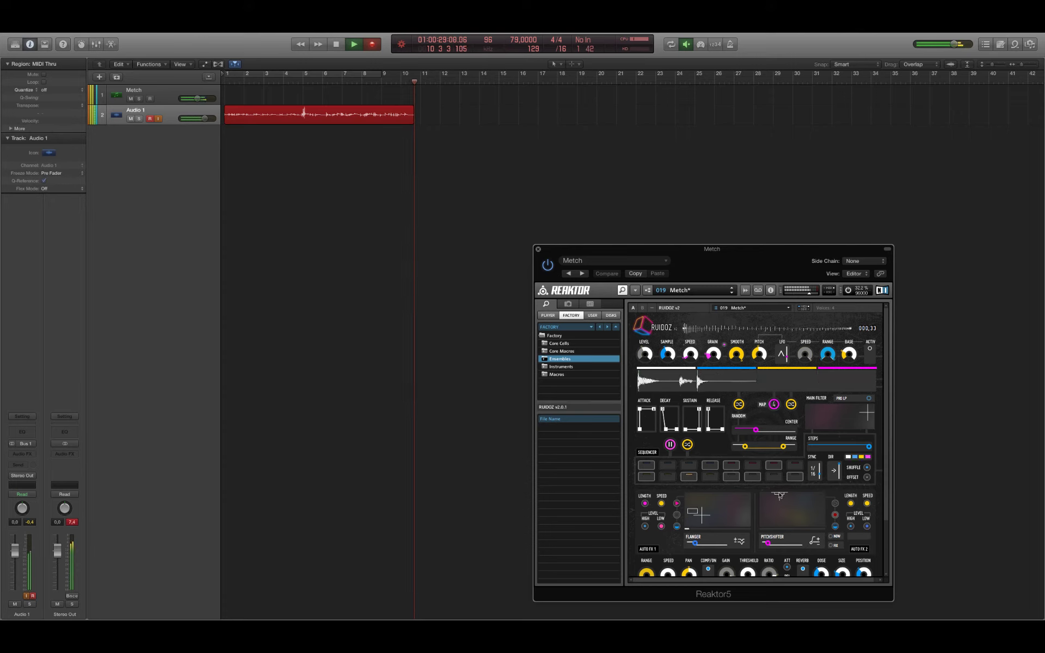
{"action": "left_click_drag", "start_coordinate": [784, 500], "coordinate": [824, 501]}
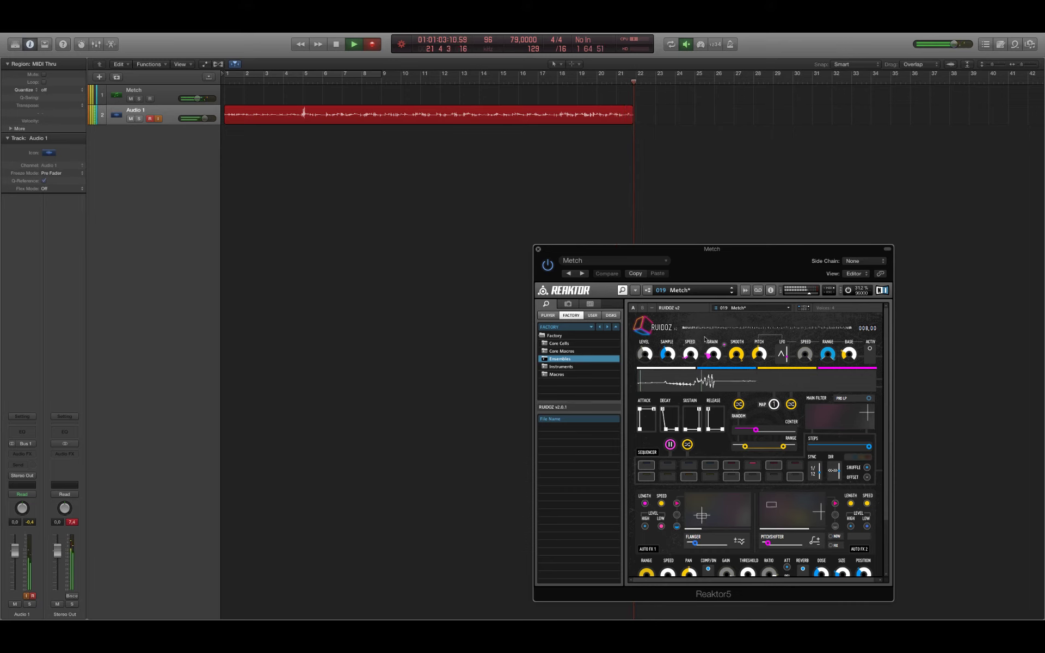
{"action": "key", "text": "space"}
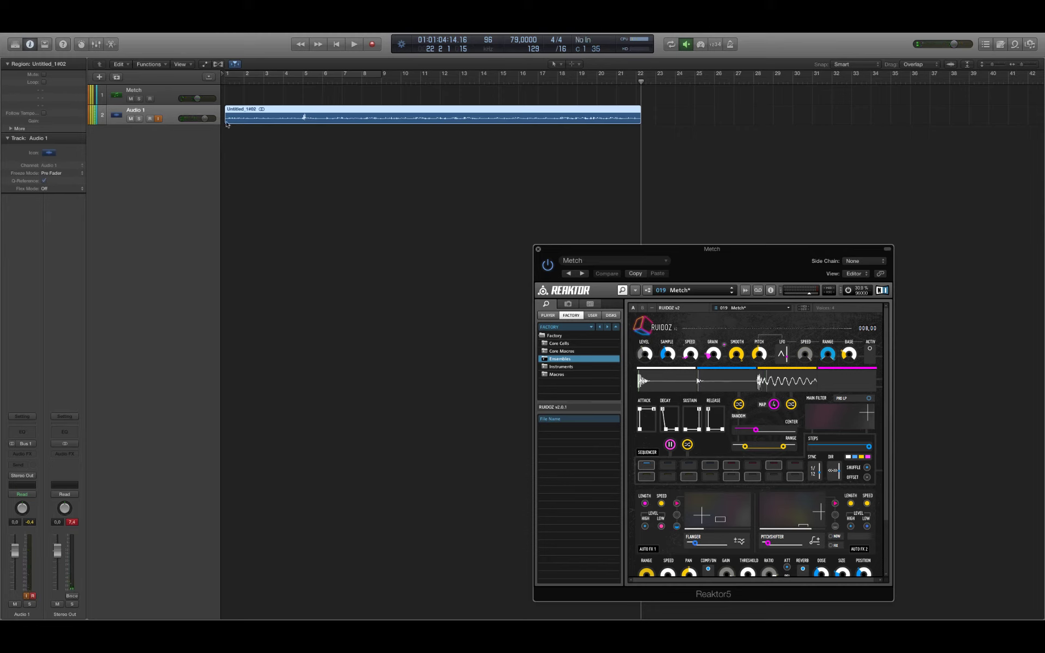
Step: Trim the opening bars off the recorded region, align it to bar 1, and set the cycle range over about bars 1 to 17
{"action": "left_click", "coordinate": [237, 143]}
{"action": "mouse_move", "coordinate": [226, 121]}
{"action": "left_mouse_down"}
{"action": "mouse_move", "coordinate": [327, 115]}
{"action": "mouse_move", "coordinate": [229, 115]}
{"action": "left_mouse_up"}
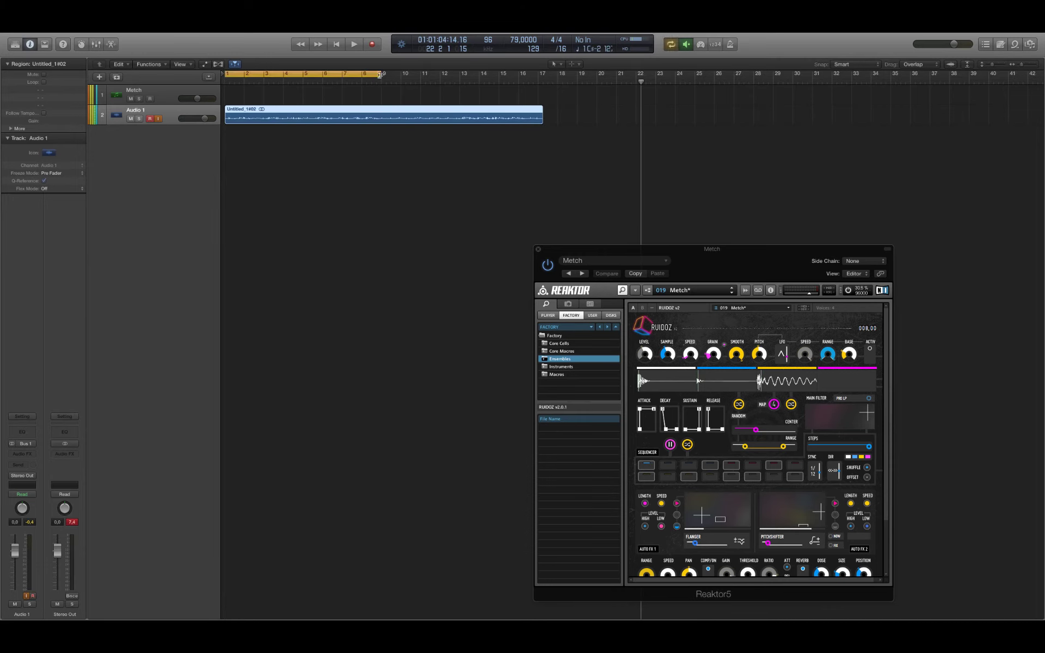
{"action": "left_click_drag", "start_coordinate": [444, 87], "coordinate": [534, 126]}
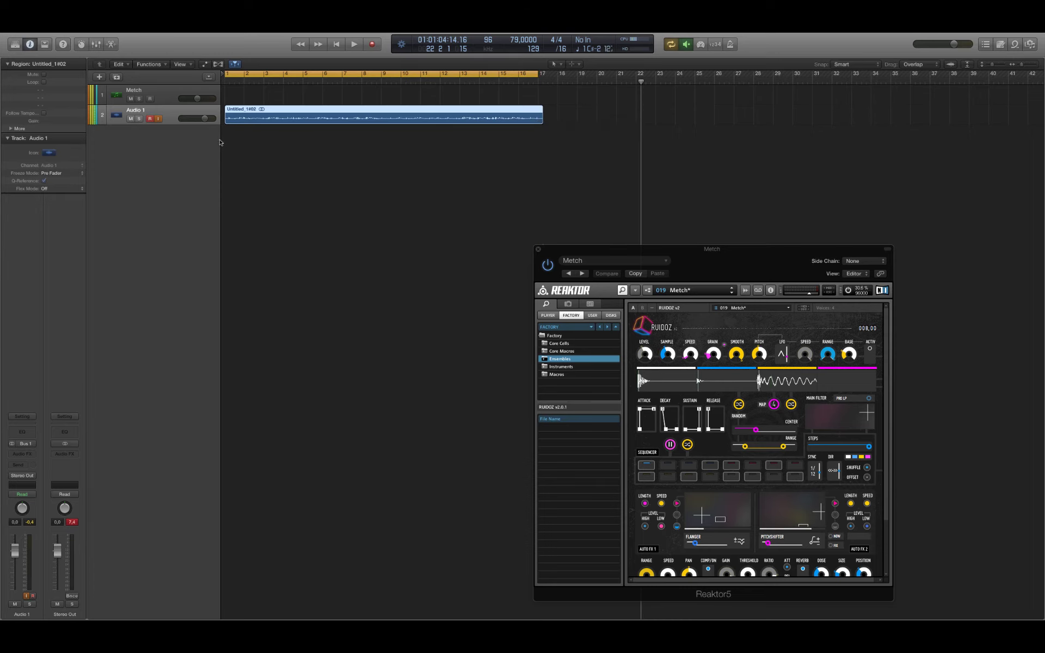
Step: Create another audio track without Bus 1 as its input and move the recorded region from Audio 1 onto it
{"action": "left_click", "coordinate": [99, 77]}
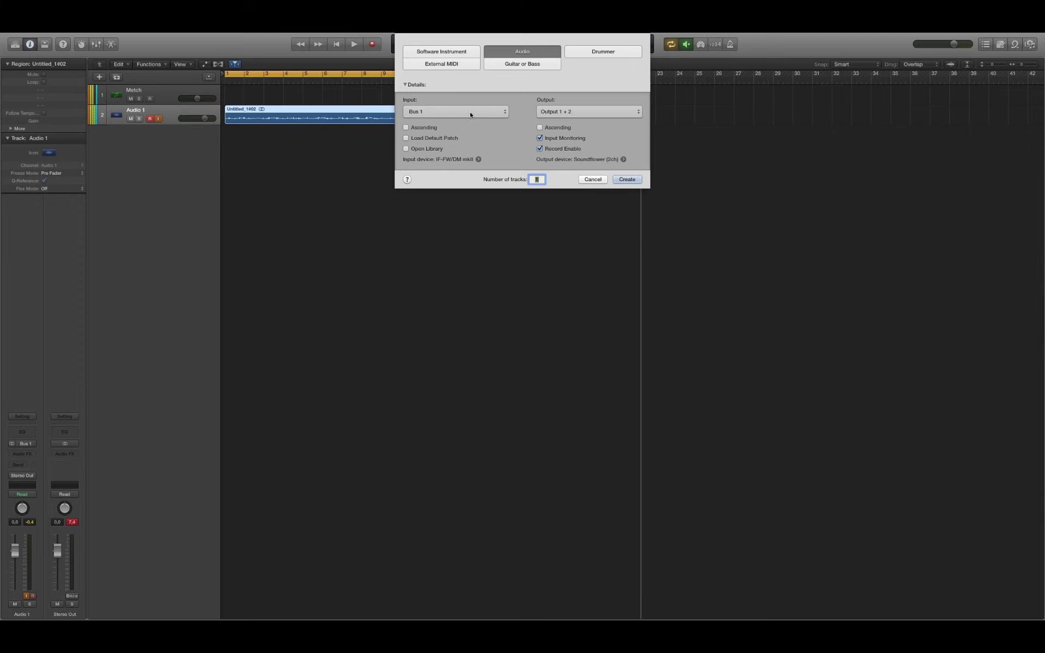
{"action": "left_click", "coordinate": [470, 114]}
{"action": "left_click", "coordinate": [468, 108]}
{"action": "left_click", "coordinate": [625, 179]}
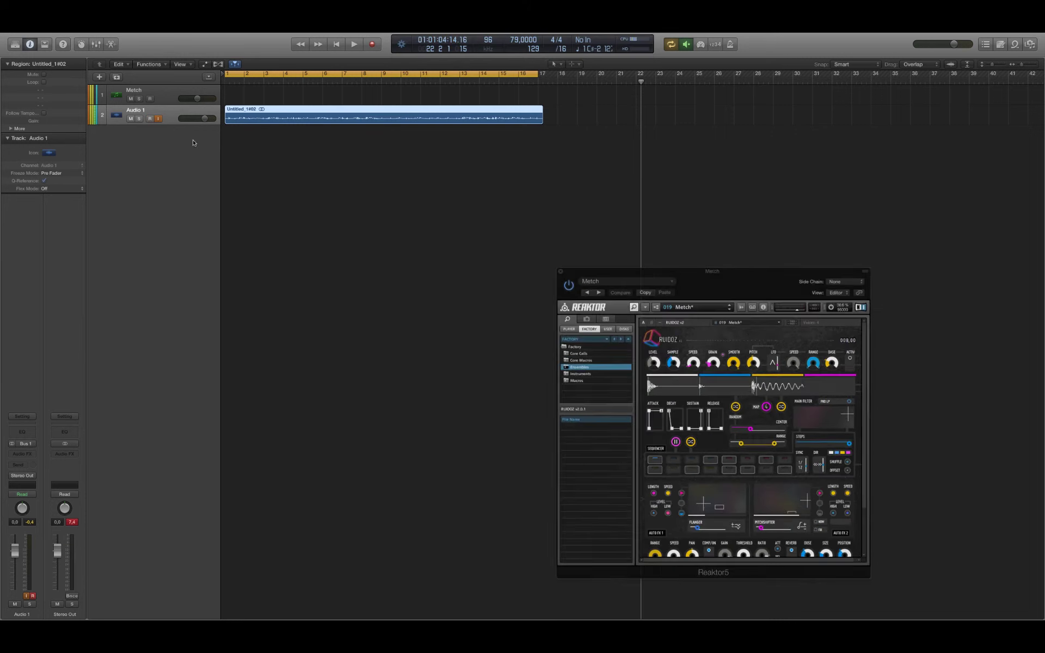
{"action": "left_click_drag", "start_coordinate": [245, 120], "coordinate": [244, 139]}
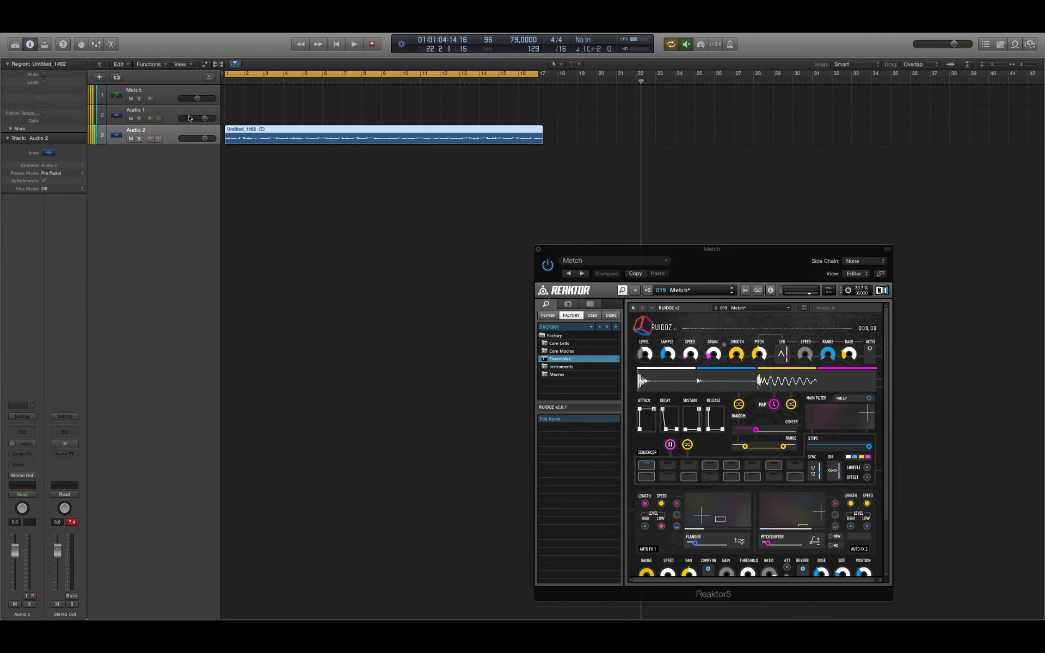
Step: Select Audio 1, start playback, and audition the RUIDOZ presets following Metch, through Carpenter, Noymess and Glenn to Ivoir
{"action": "left_click", "coordinate": [170, 114]}
{"action": "key", "text": "space"}
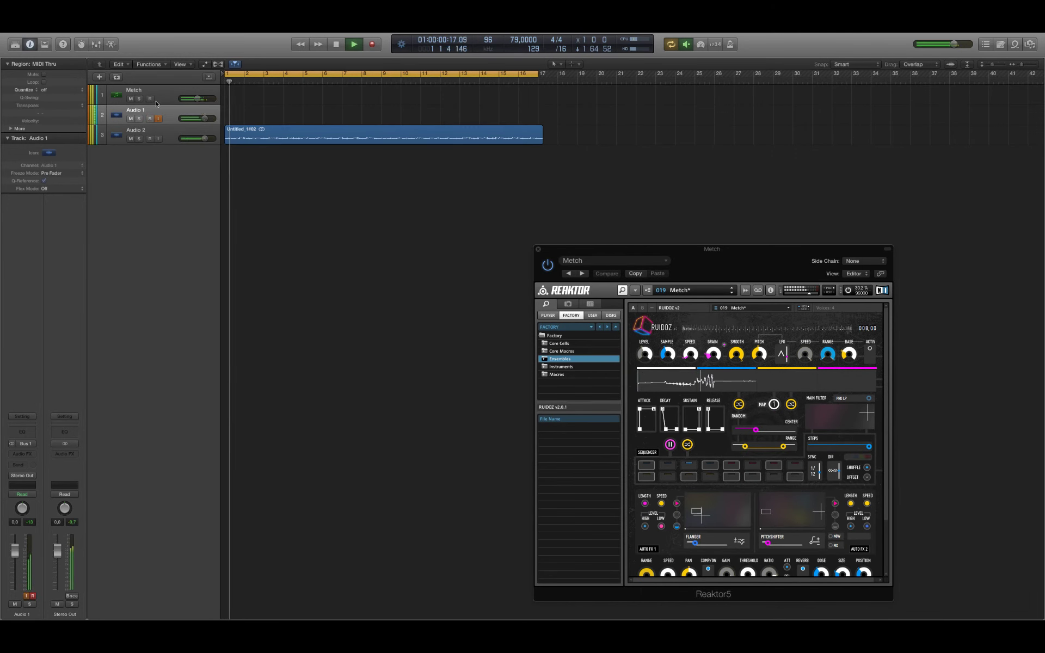
{"action": "left_click", "coordinate": [733, 293]}
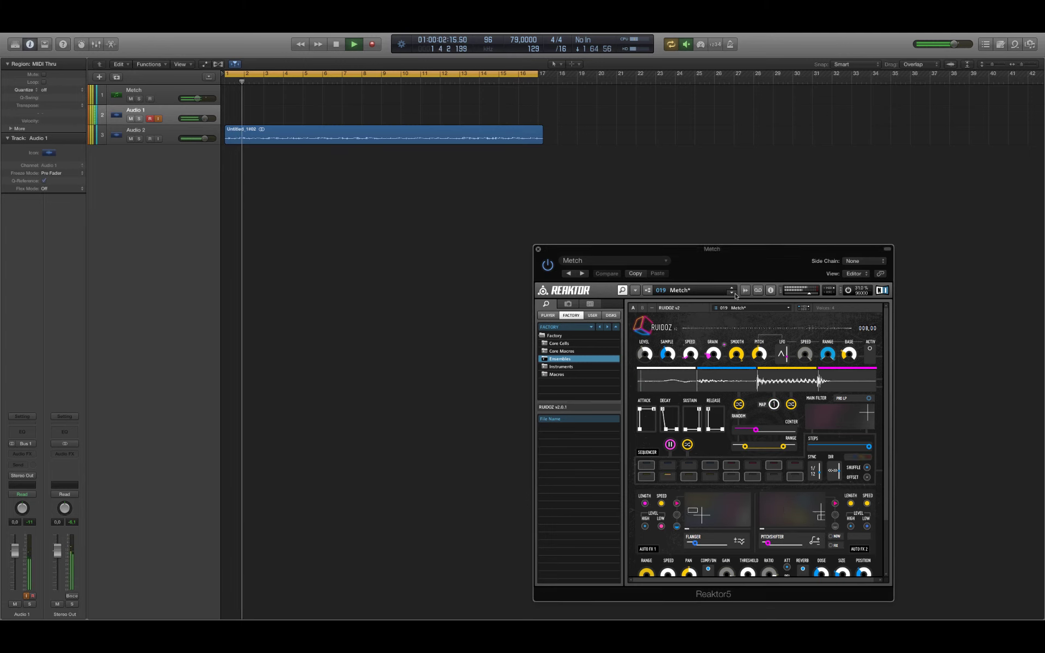
{"action": "left_click", "coordinate": [734, 294]}
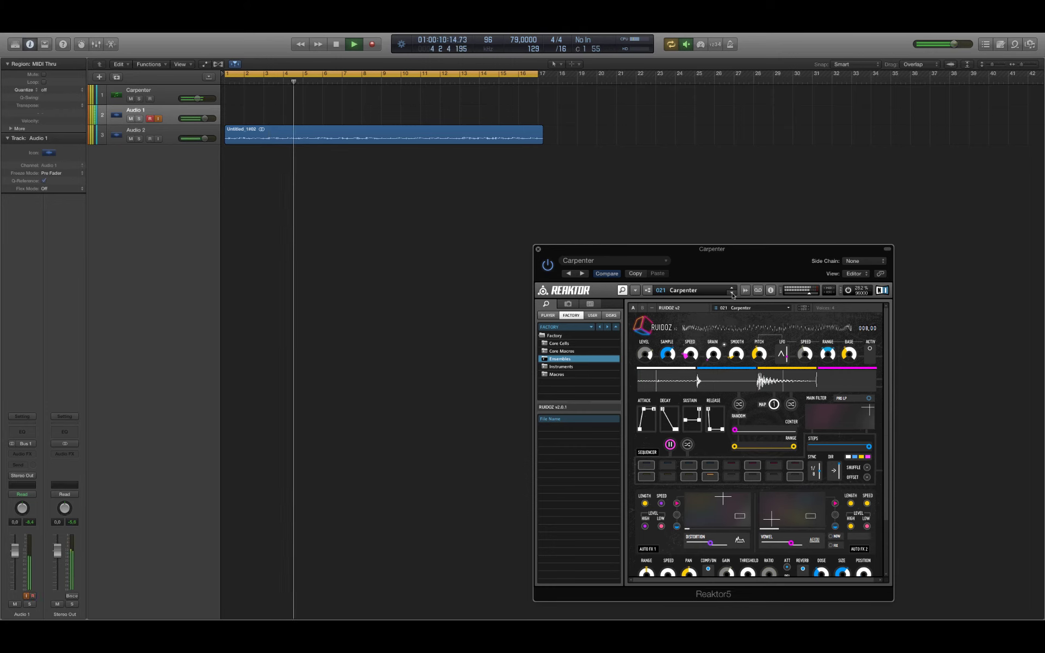
{"action": "left_click", "coordinate": [732, 293]}
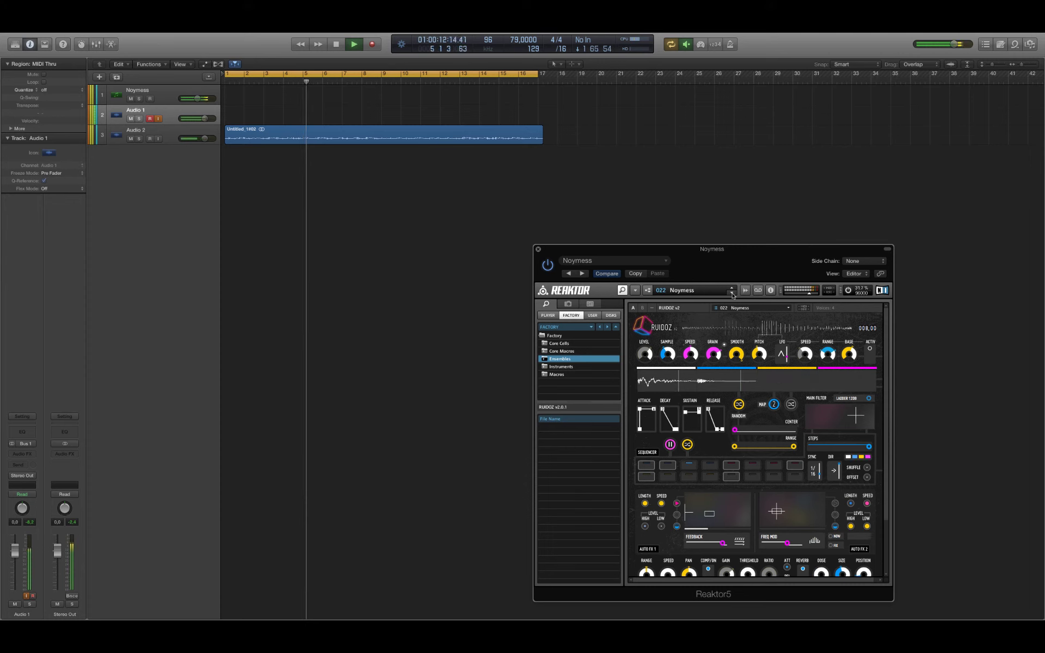
{"action": "left_click", "coordinate": [732, 294]}
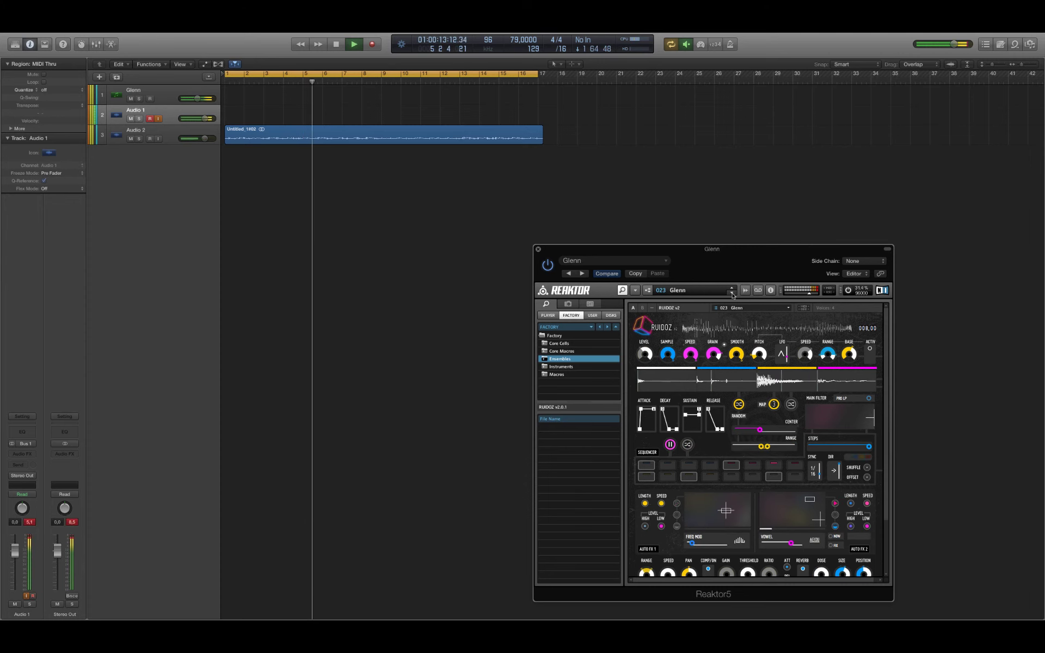
{"action": "left_click", "coordinate": [732, 294]}
Step: Load Slaep from the Grainy Sequences bank and step forward through Slurm to the Squarp preset
{"action": "left_click", "coordinate": [688, 292]}
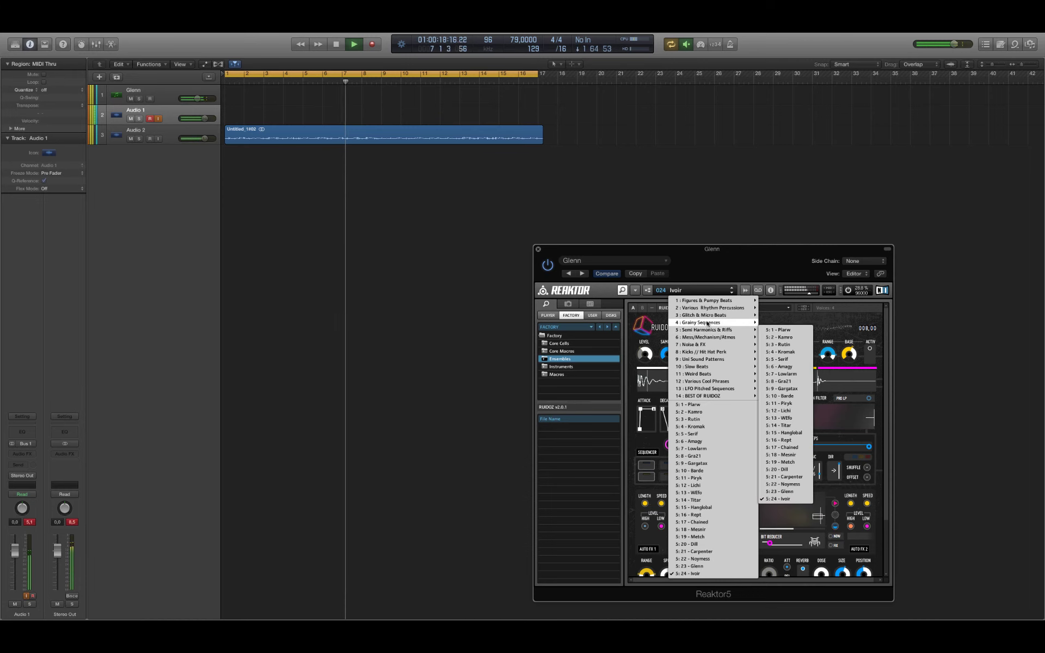
{"action": "mouse_move", "coordinate": [719, 322]}
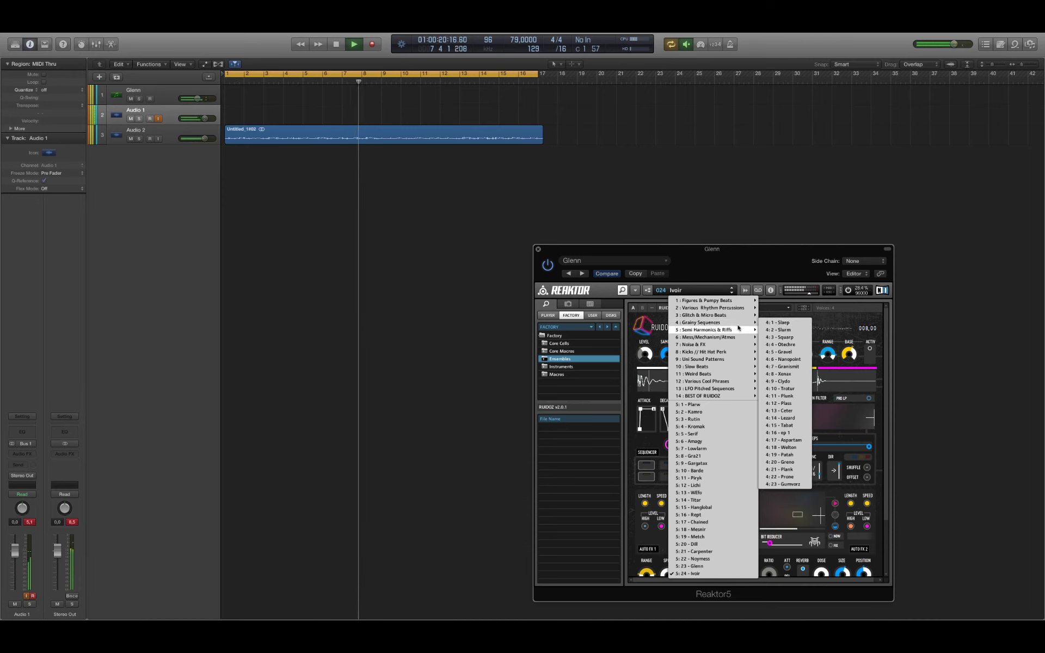
{"action": "left_click", "coordinate": [777, 323]}
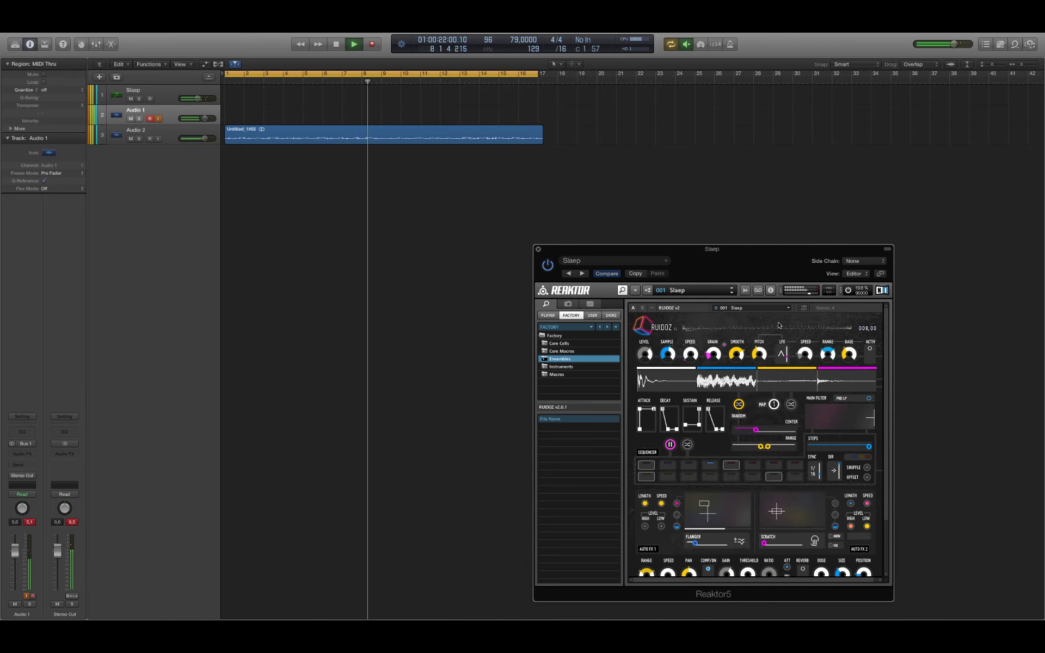
{"action": "left_click", "coordinate": [732, 293]}
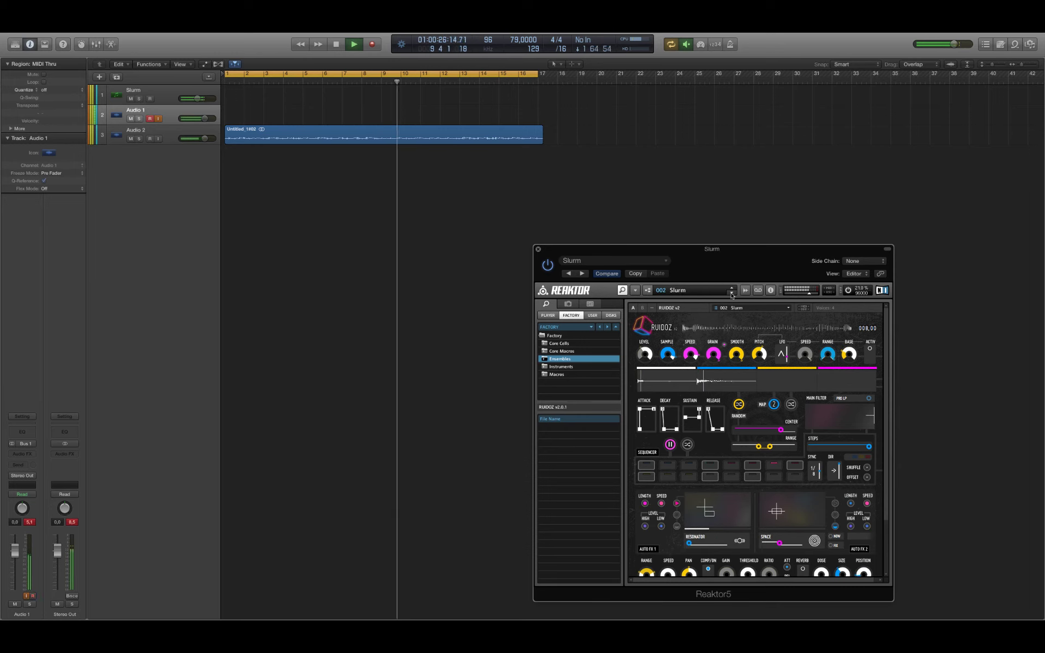
{"action": "left_click", "coordinate": [732, 293]}
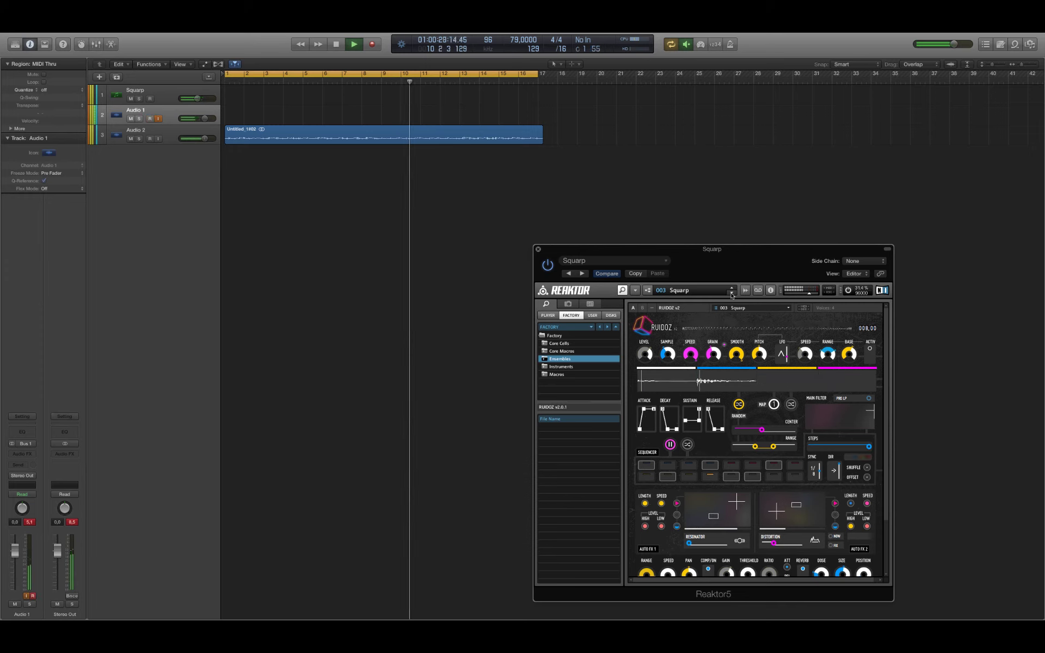
Step: Tweak the Squarp preset during playback by lowering its Speed, raising the pan Range and changing the LFO waveform
{"action": "left_click", "coordinate": [676, 375]}
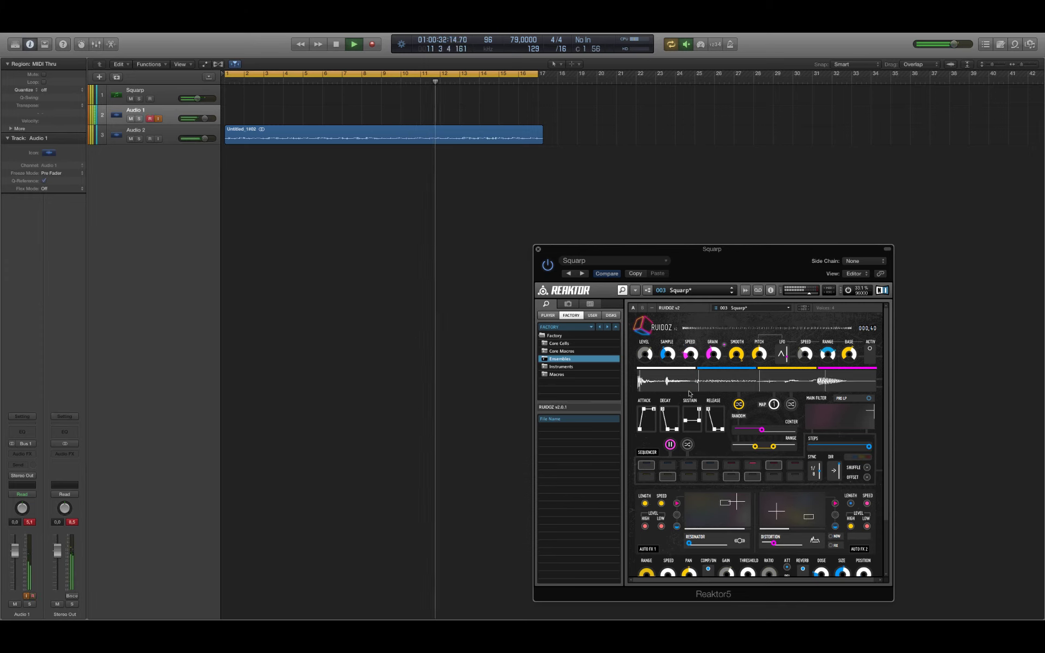
{"action": "scroll", "coordinate": [788, 481], "scroll_direction": "down", "scroll_amount": 3}
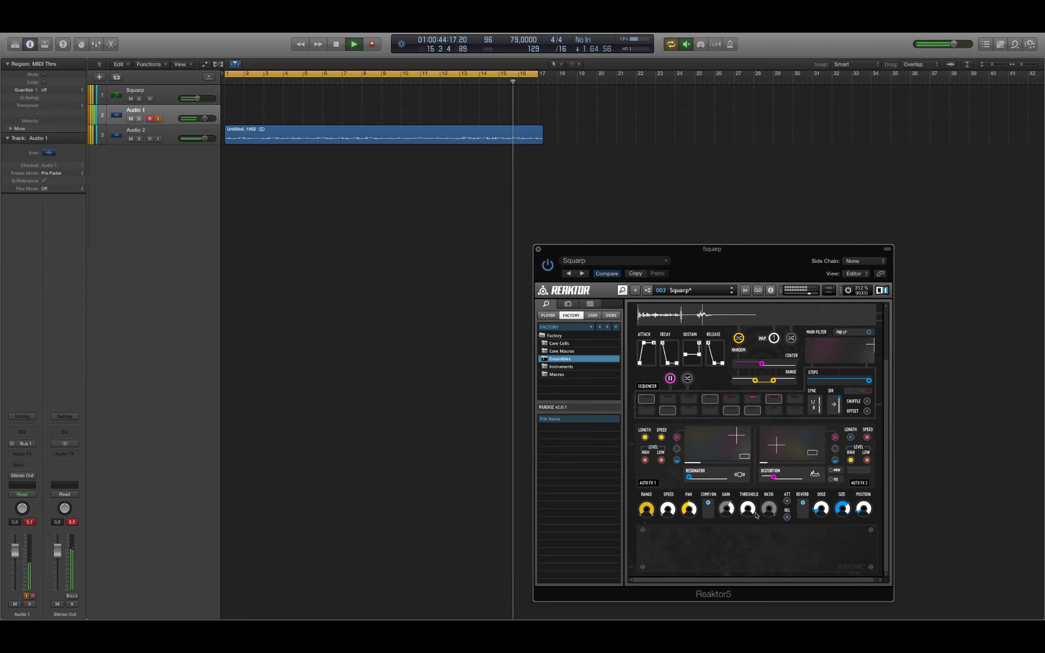
{"action": "scroll", "coordinate": [769, 506], "scroll_direction": "up", "scroll_amount": 4}
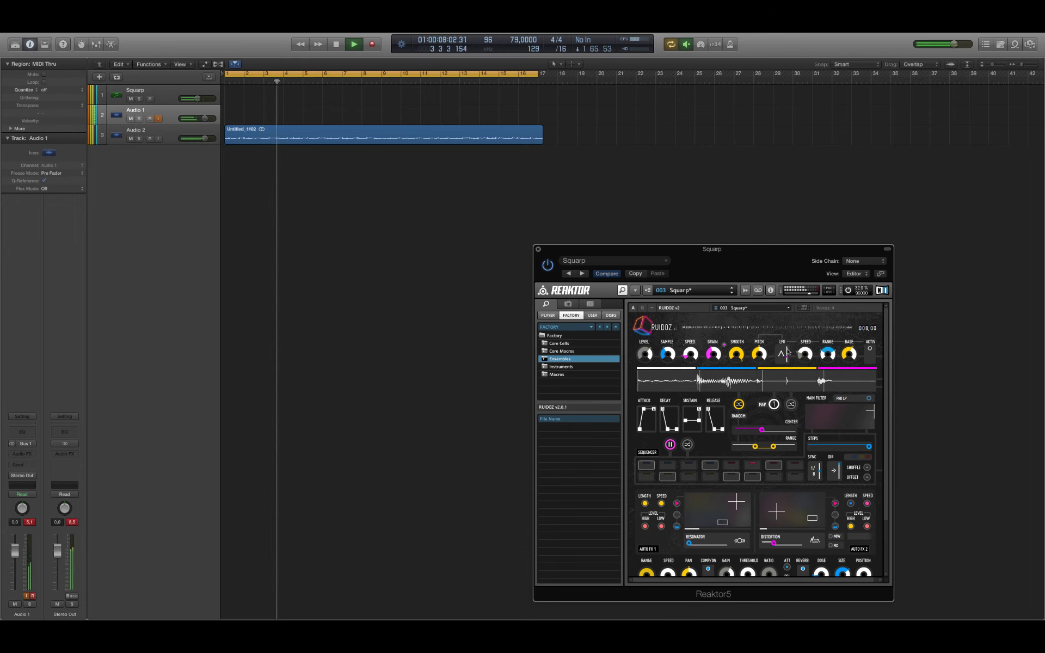
{"action": "scroll", "coordinate": [788, 354], "scroll_direction": "down", "scroll_amount": 1}
{"action": "scroll", "coordinate": [790, 337], "scroll_direction": "down", "scroll_amount": 1}
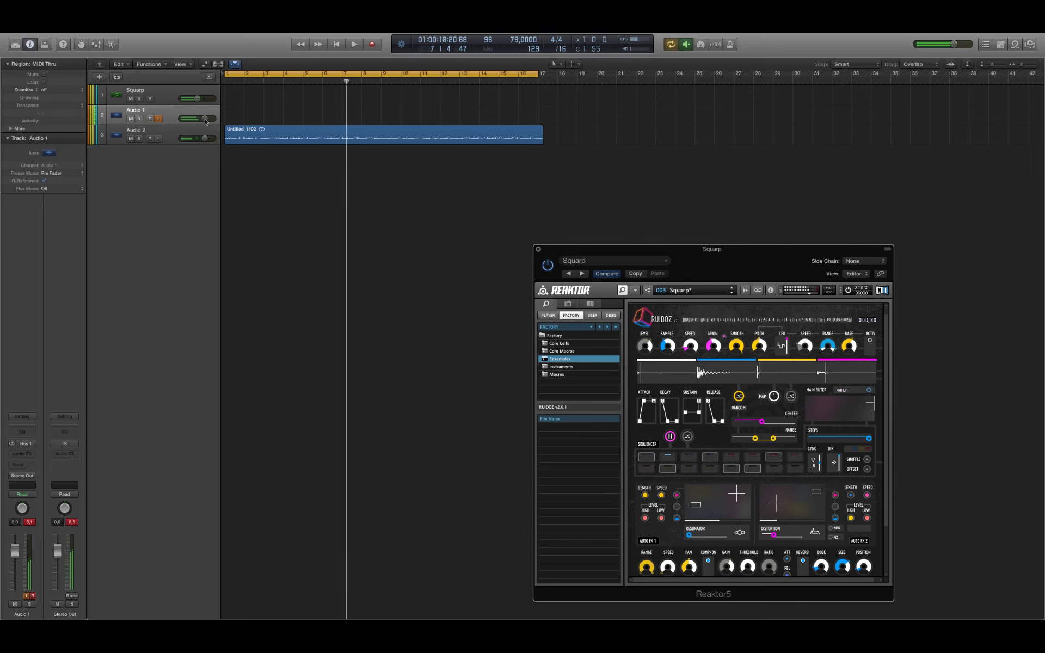
Step: Record a 16-bar take of Squarp on Audio 1 and move it to a new track duplicated from Audio 2
{"action": "key", "text": "Return"}
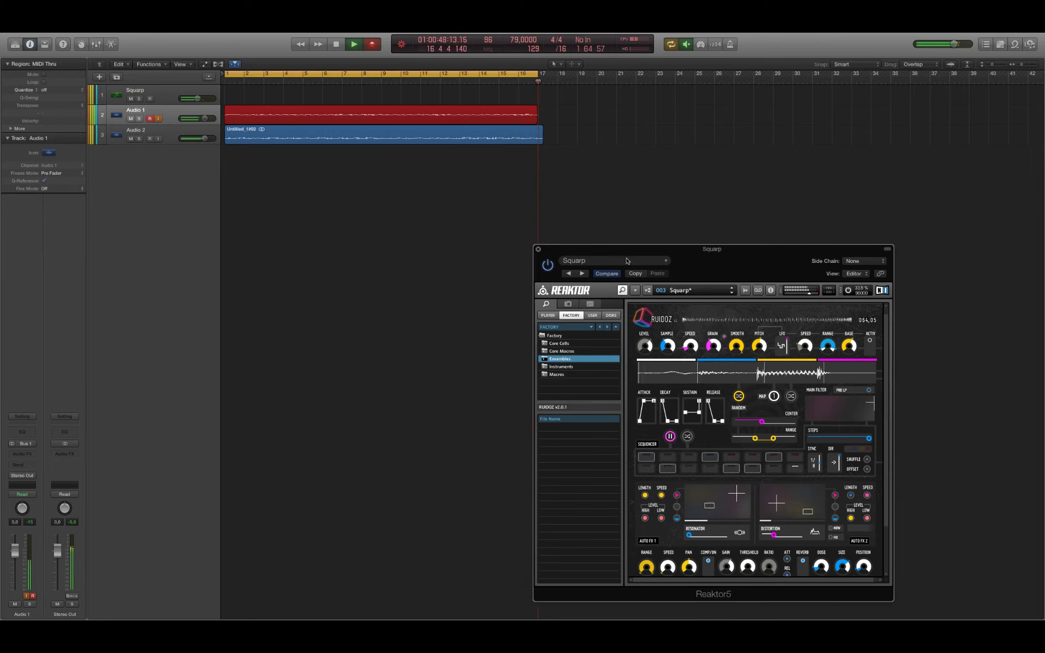
{"action": "key", "text": "space"}
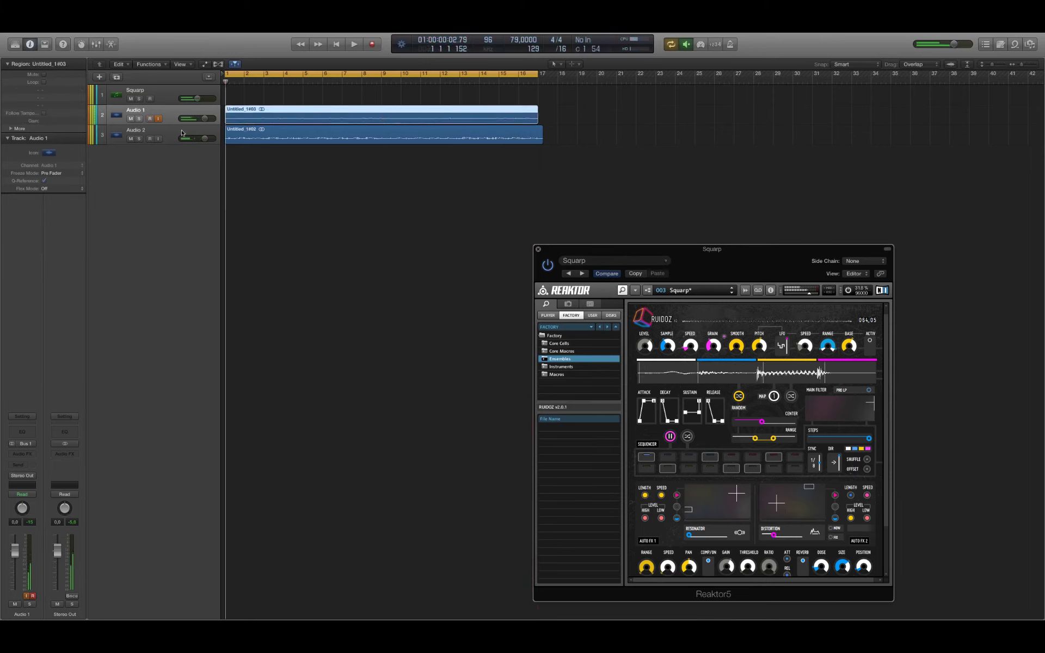
{"action": "left_click", "coordinate": [182, 133]}
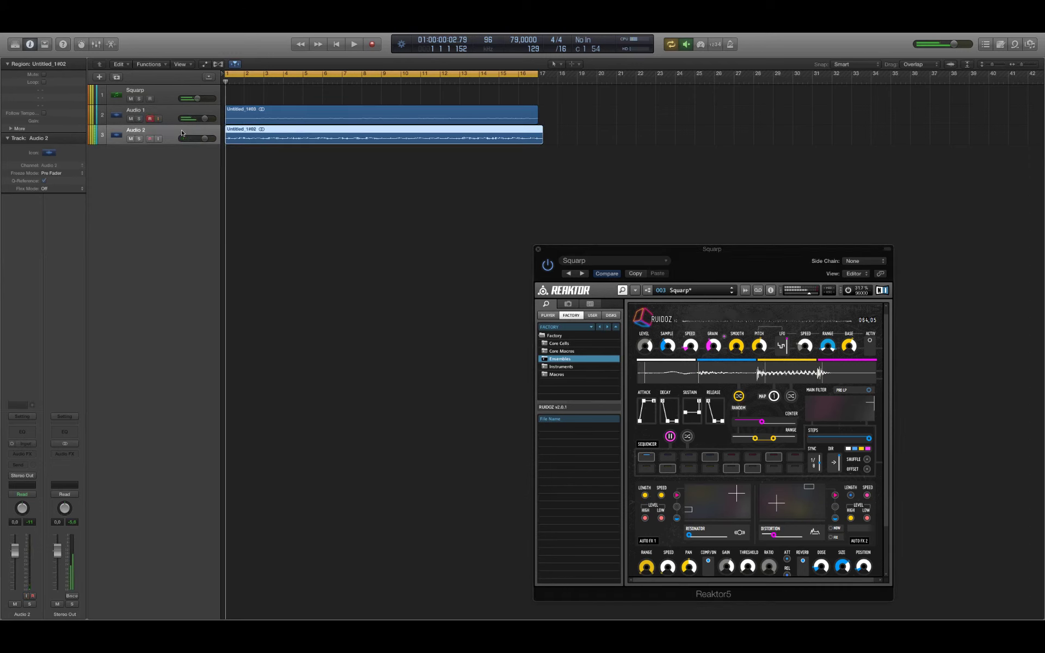
{"action": "key", "text": "super+d"}
{"action": "left_click_drag", "start_coordinate": [291, 115], "coordinate": [279, 158]}
Step: Play back the two recorded takes with the Squarp track muted, and enlarge the Audio 3 track with Track Zoom
{"action": "key", "text": "space"}
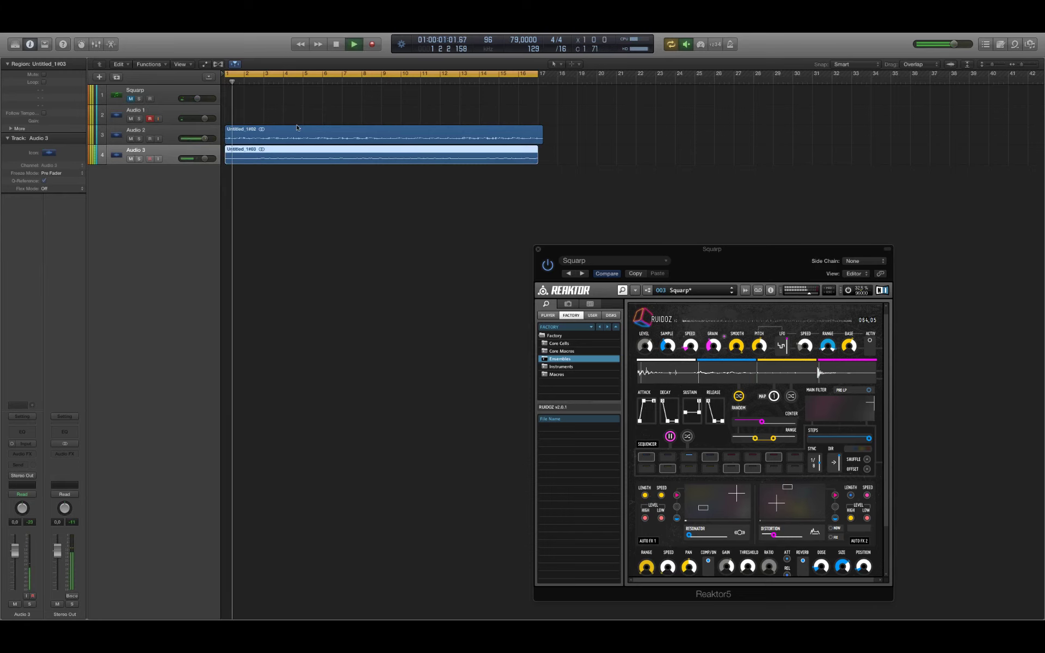
{"action": "scroll", "coordinate": [297, 128], "scroll_direction": "right", "scroll_amount": 3}
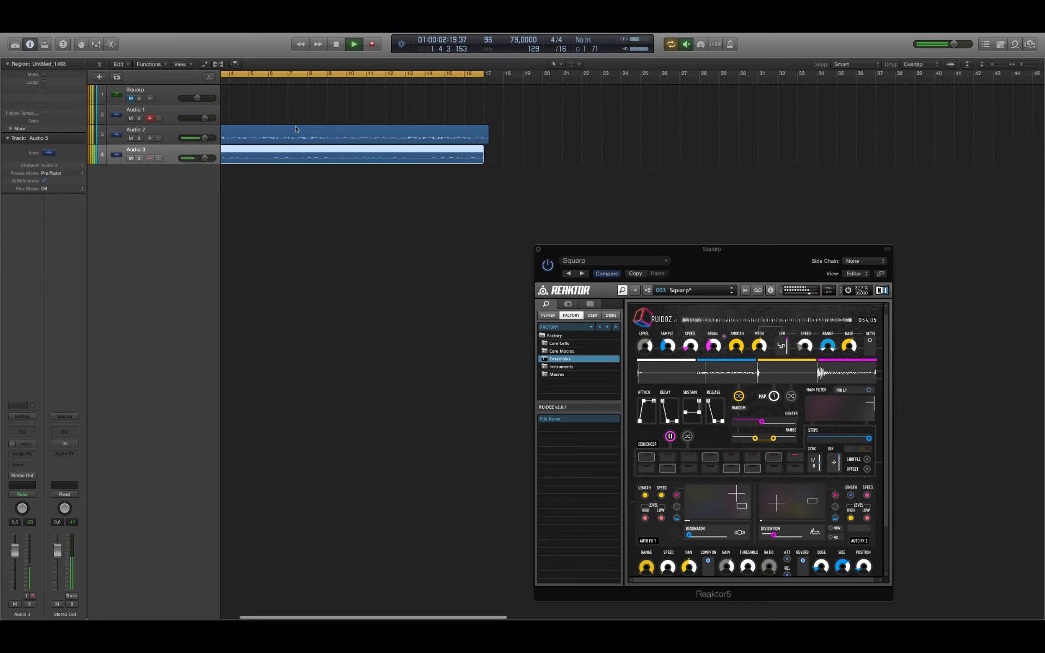
{"action": "scroll", "coordinate": [327, 183], "scroll_direction": "left", "scroll_amount": 3}
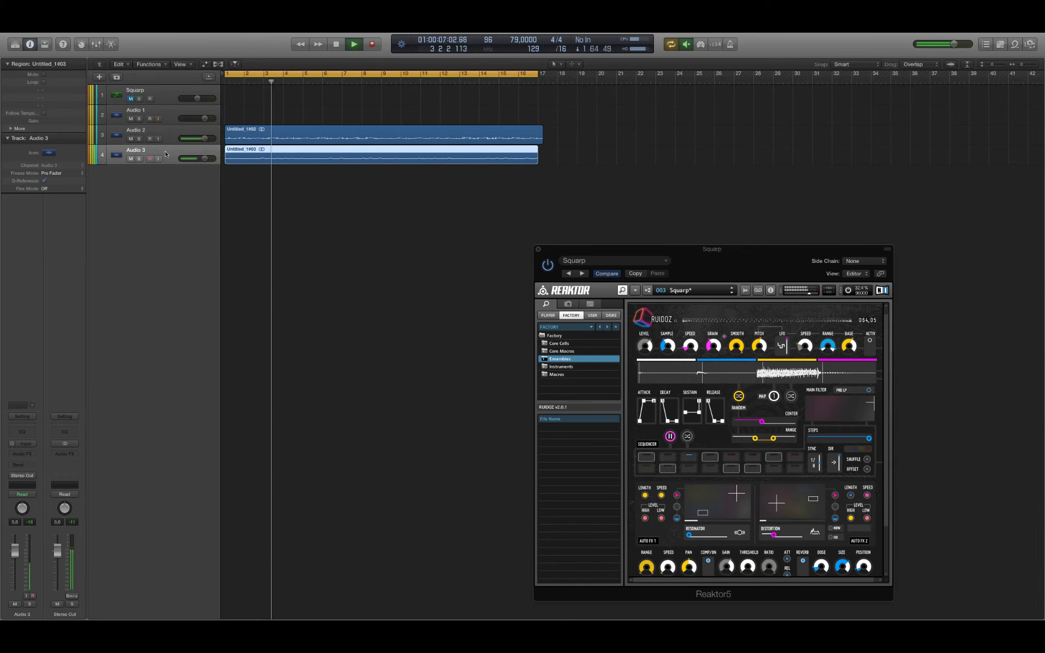
{"action": "left_click", "coordinate": [45, 46]}
{"action": "left_click", "coordinate": [90, 67]}
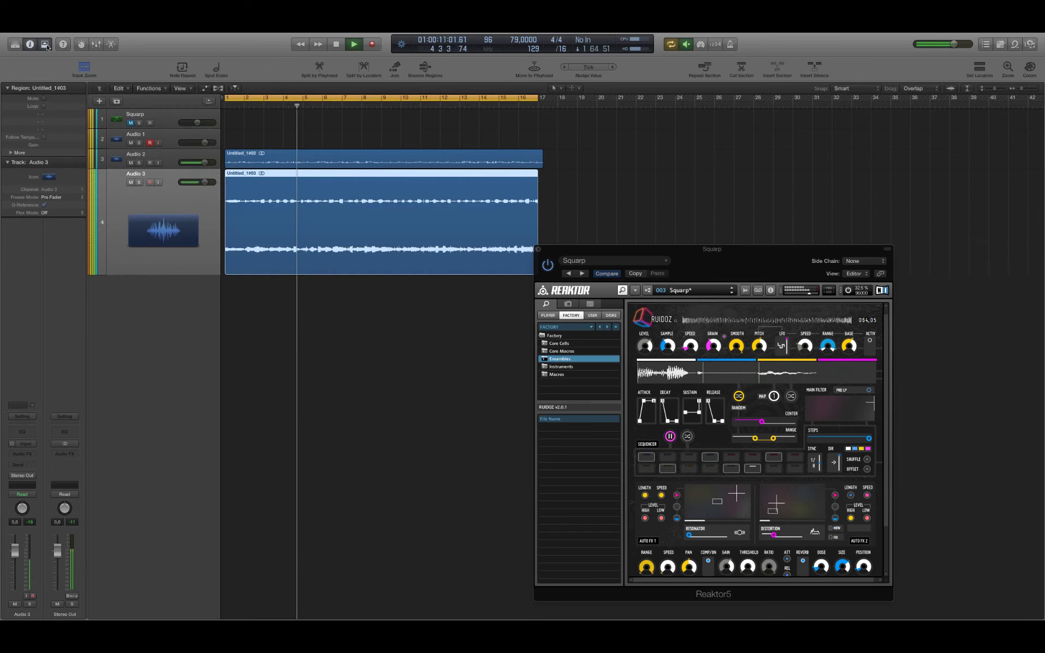
{"action": "left_click", "coordinate": [45, 46]}
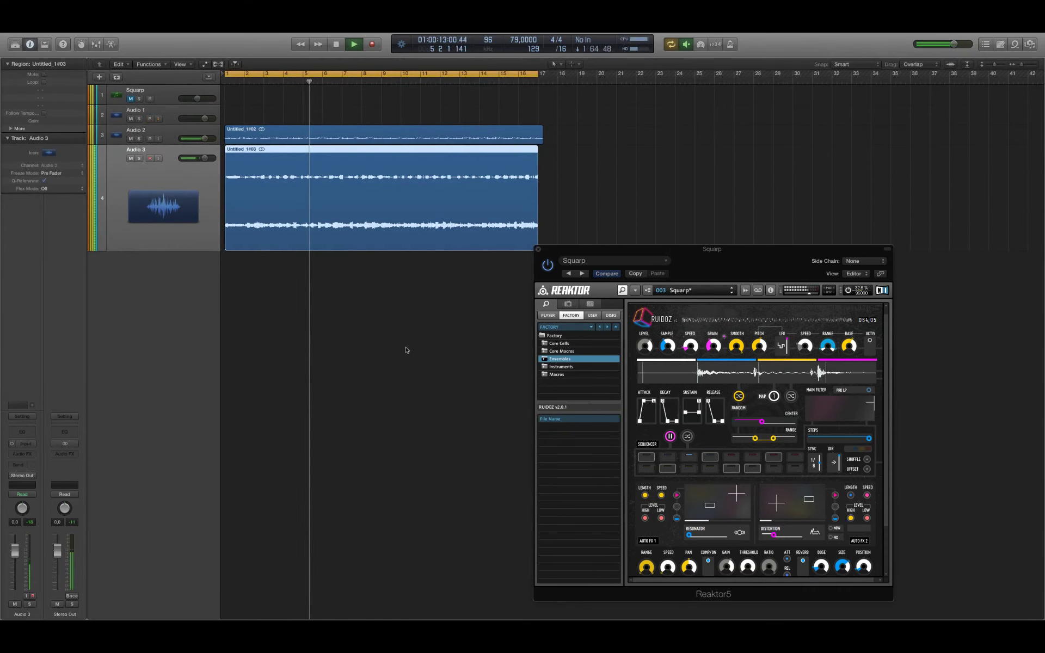
Step: Shorten the Audio 2 region's end to match the Audio 3 region, and turn off the cycle range
{"action": "left_click_drag", "start_coordinate": [539, 137], "coordinate": [538, 143]}
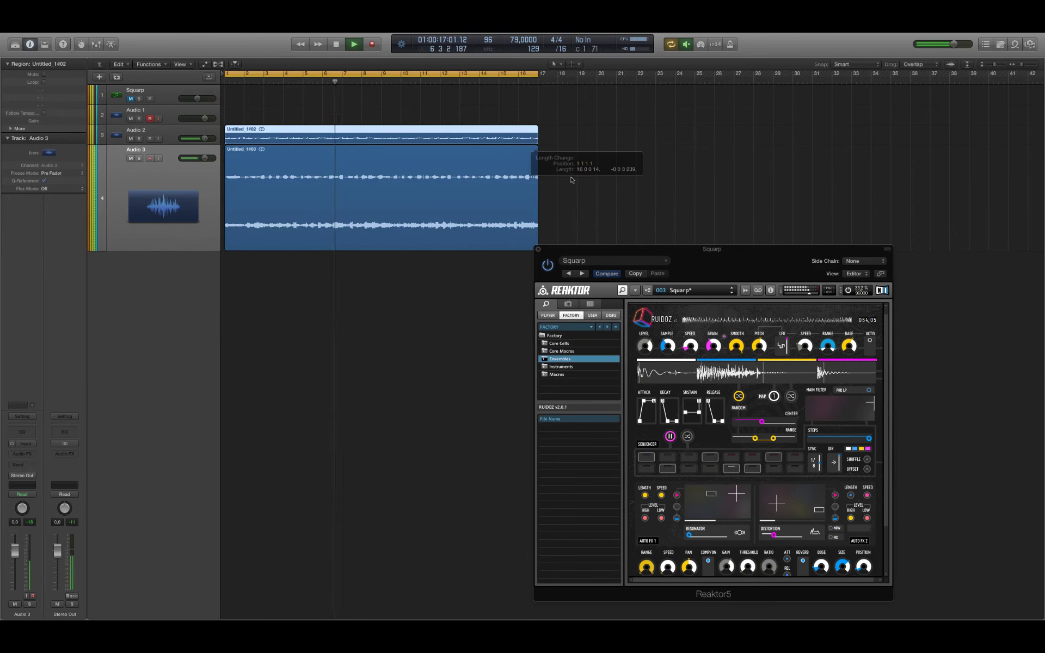
{"action": "left_click", "coordinate": [571, 180]}
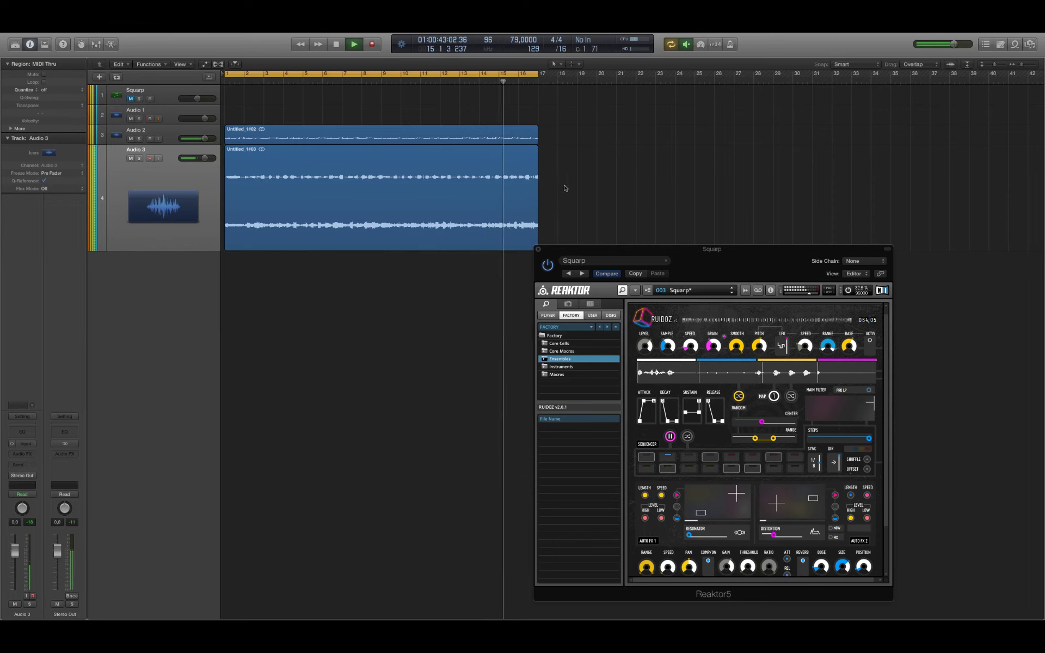
{"action": "left_click", "coordinate": [513, 74]}
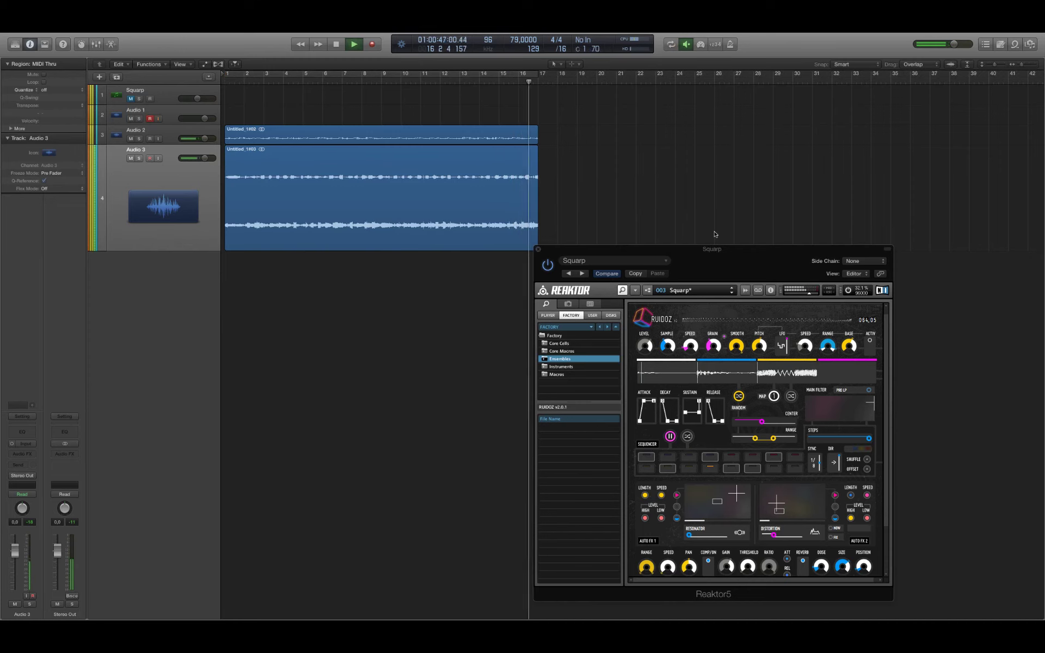